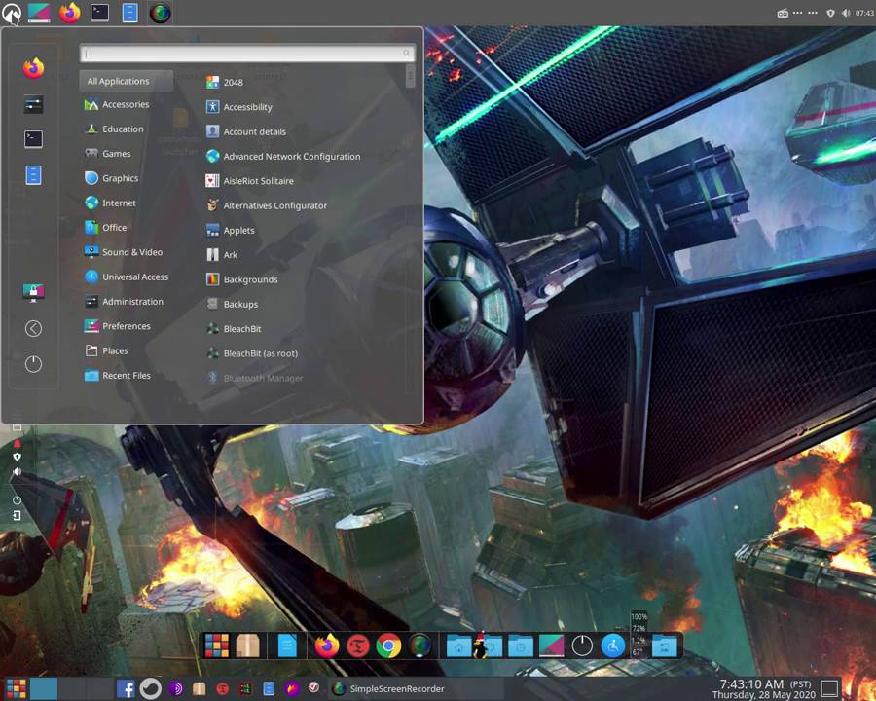
Open the Desklets settings from System Settings
left_click(11, 13)
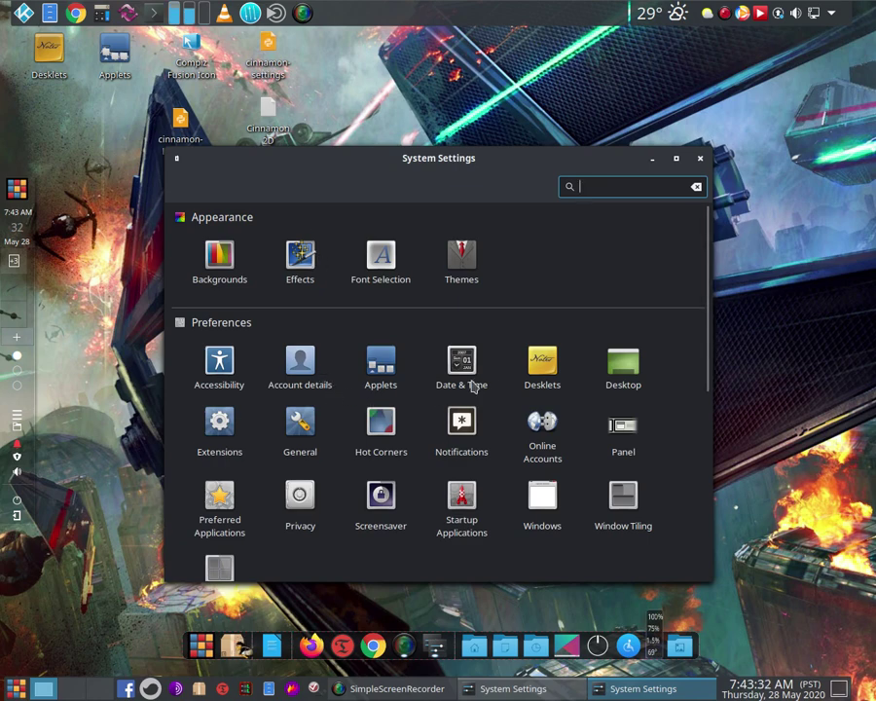
left_click(533, 382)
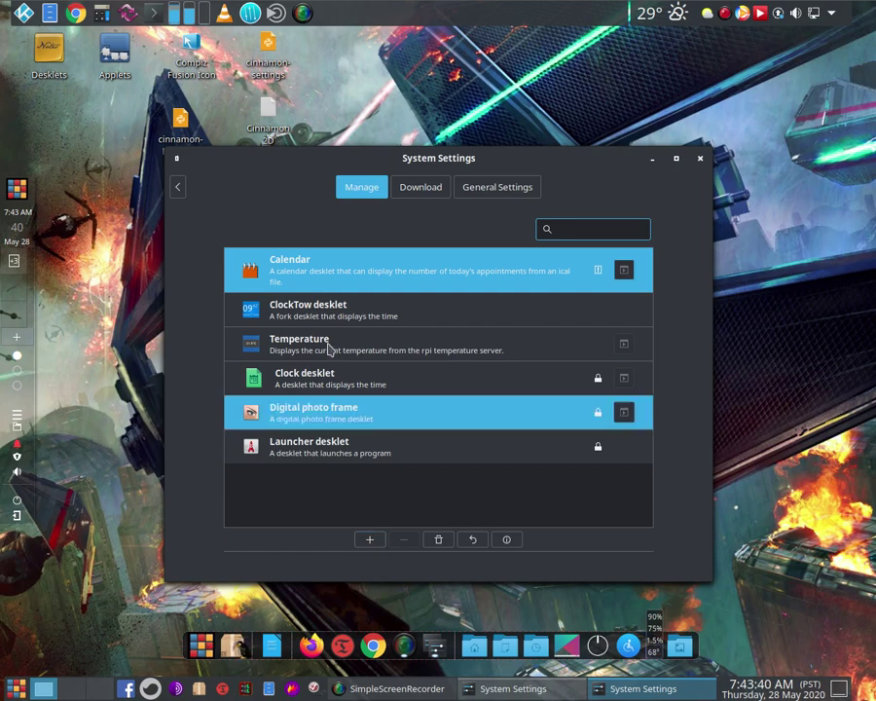
Try out the Calendar desklet near the desktop's upper-right corner and remove it from the desktop
left_click(369, 542)
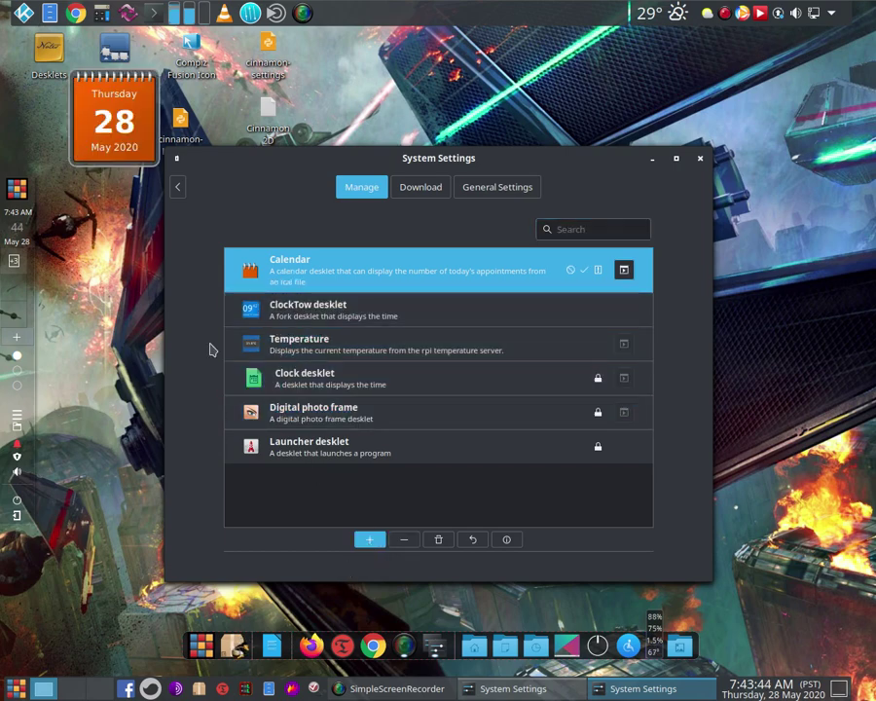
left_click_drag(127, 86, 778, 120)
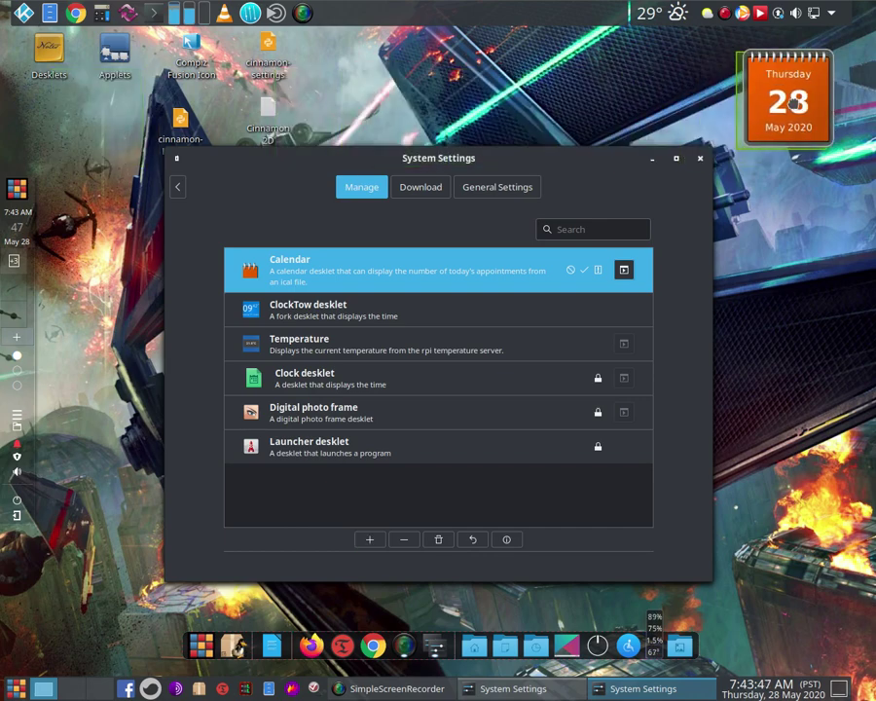
left_click(401, 541)
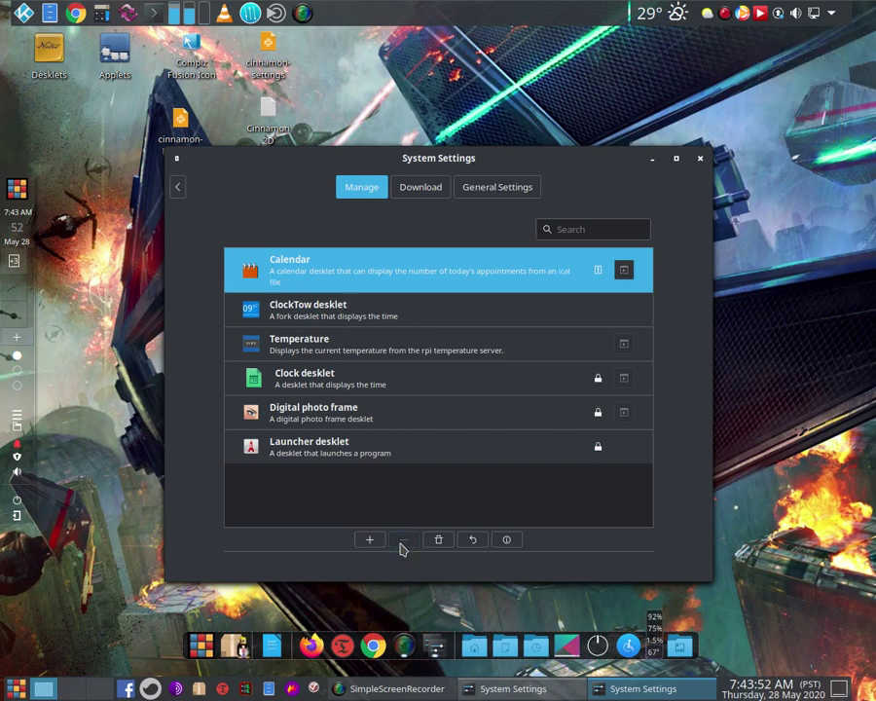
Try out the Clock desklet near the desktop's upper-right corner and remove it from the desktop
left_click(303, 381)
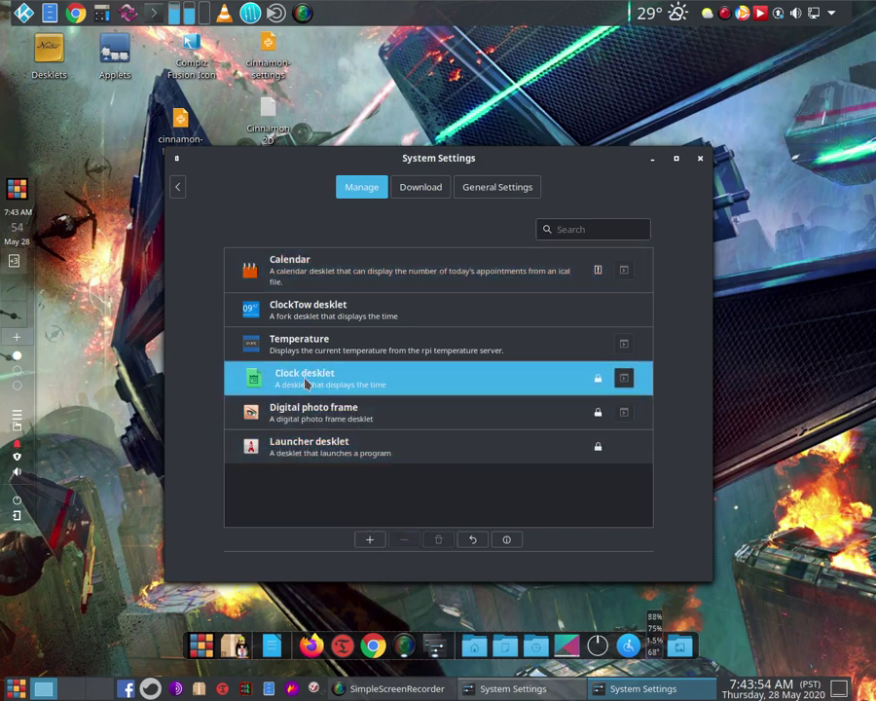
left_click(321, 412, "shift")
left_click(369, 540)
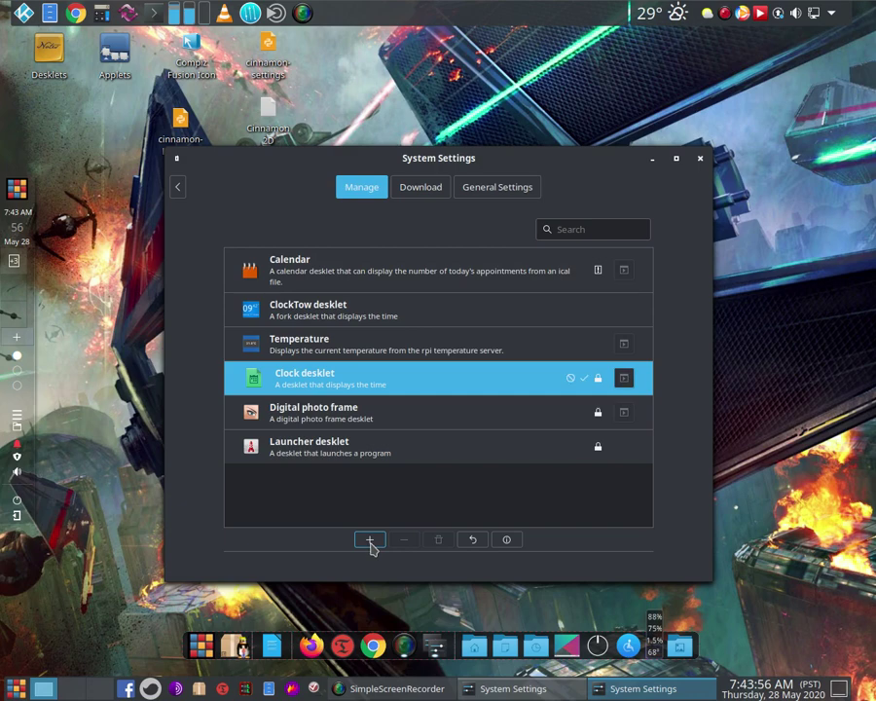
left_click(370, 541)
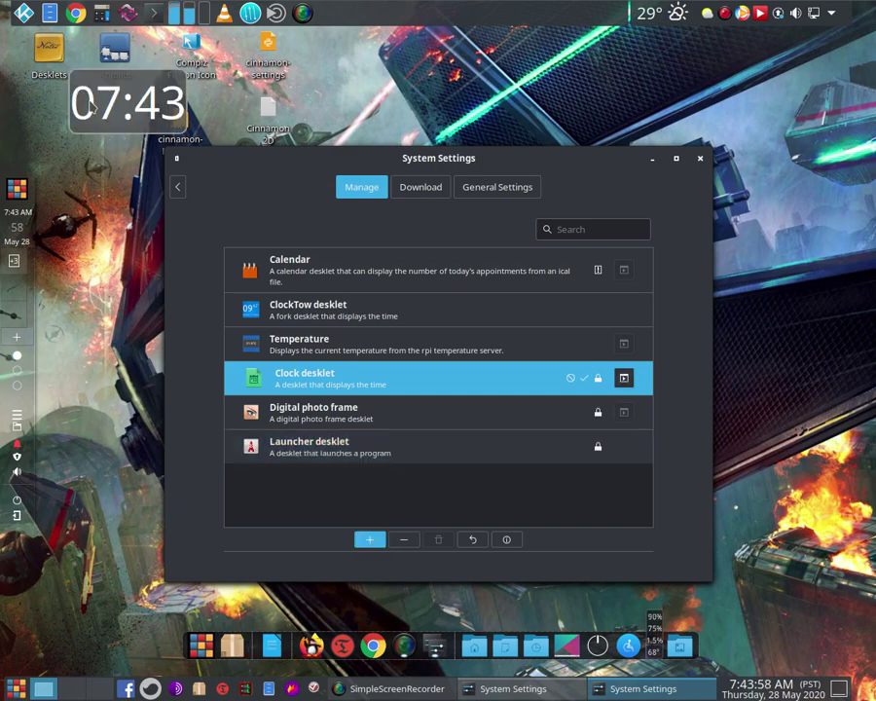
left_click_drag(169, 105, 746, 108)
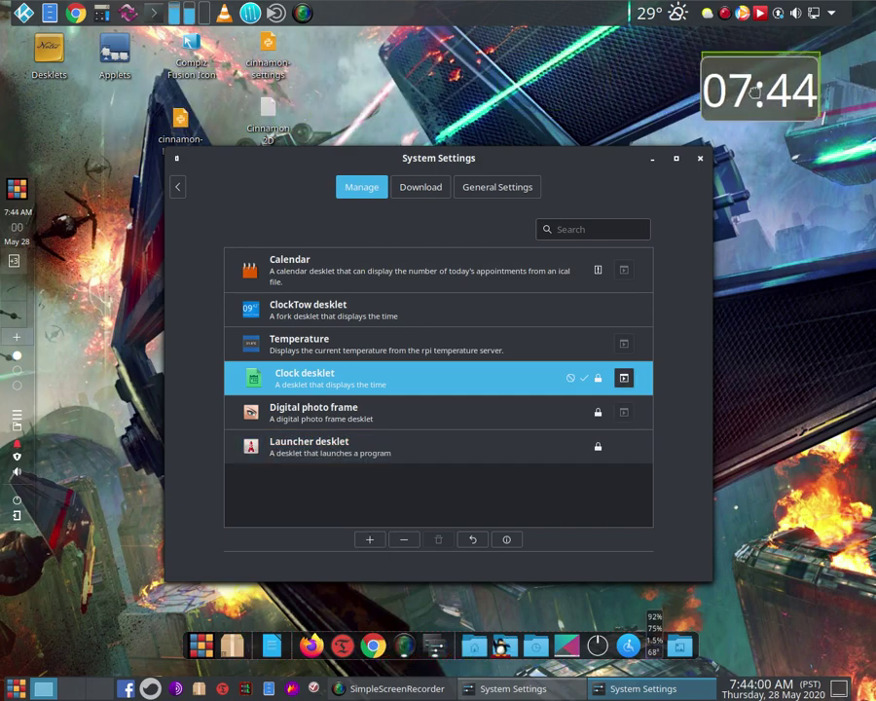
right_click(746, 108)
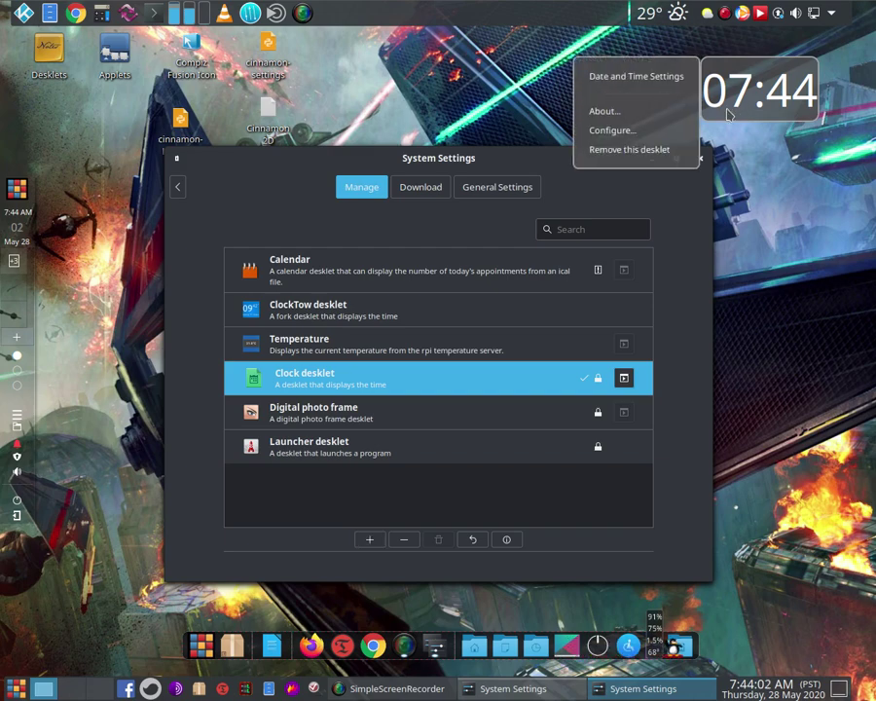
left_click(663, 151)
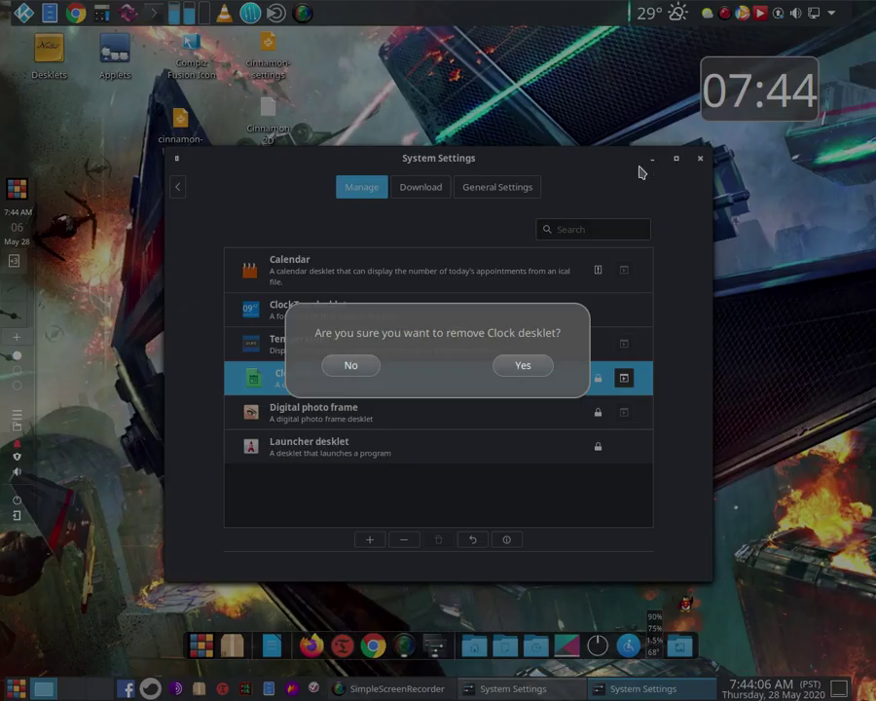
left_click(510, 369)
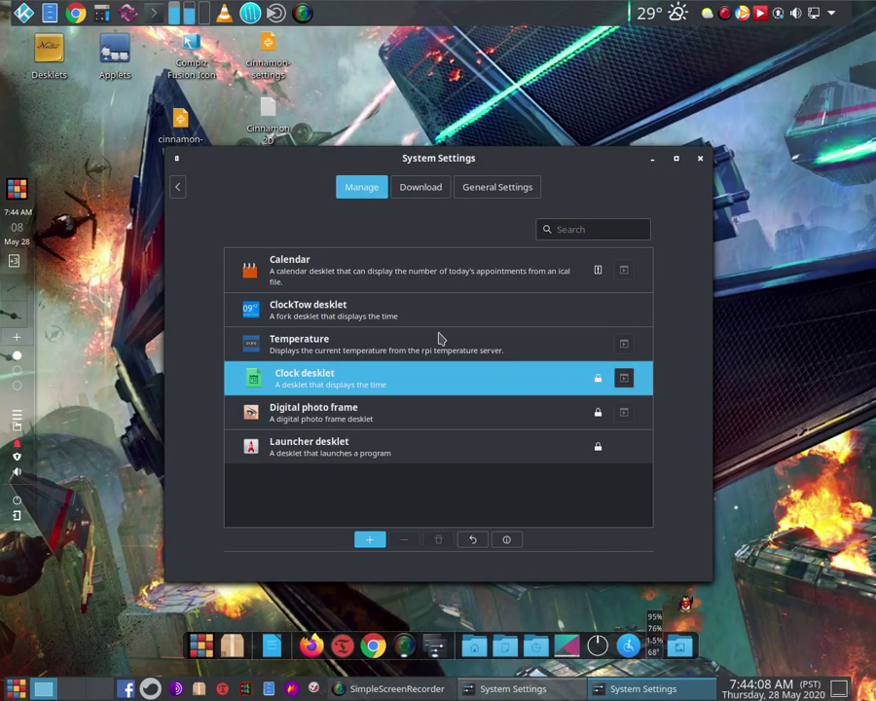
Install the Disk Space desklet from the downloadable desklets
left_click(432, 192)
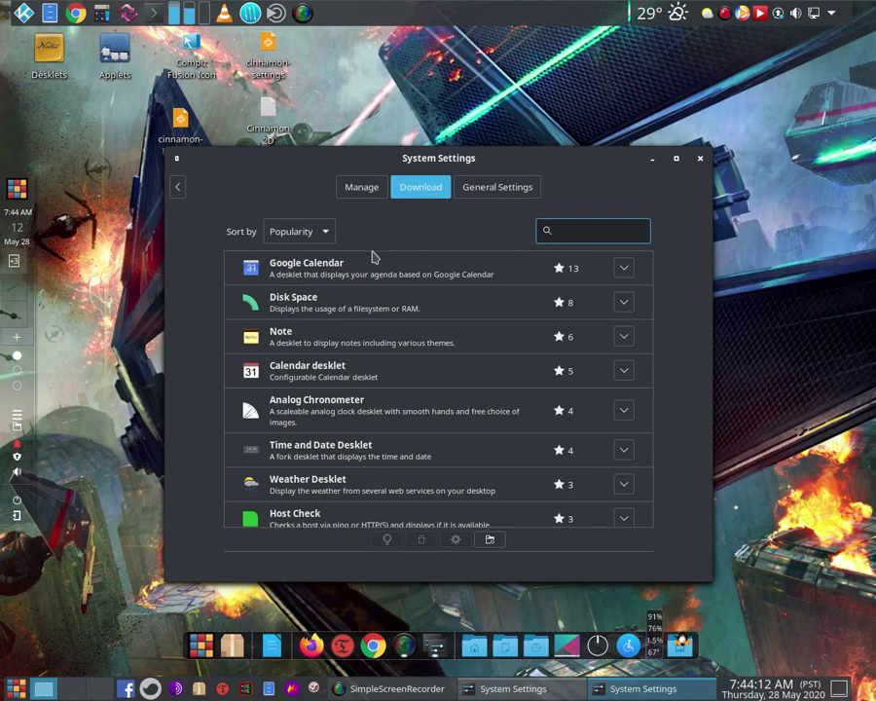
left_click(297, 302)
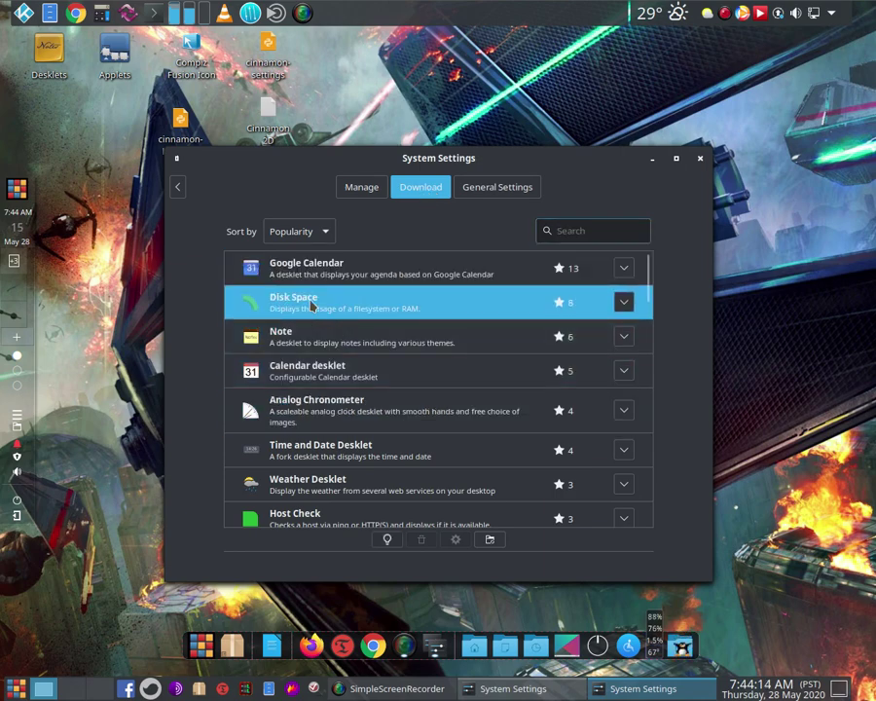
left_click(307, 370, "ctrl")
left_click(317, 404, "ctrl")
left_click(384, 540)
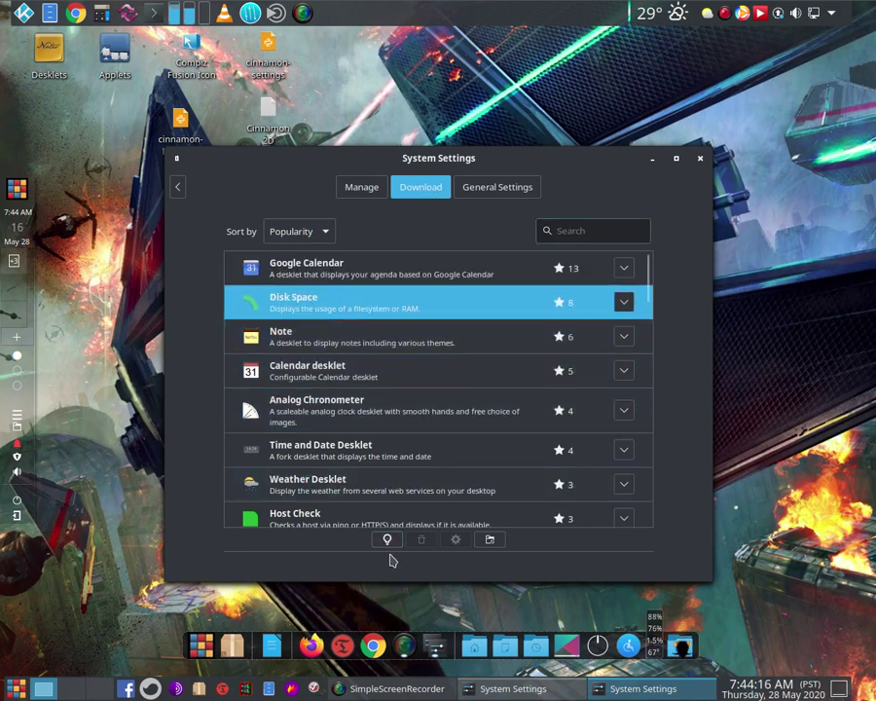
left_click(619, 311, "shift")
left_click(628, 305)
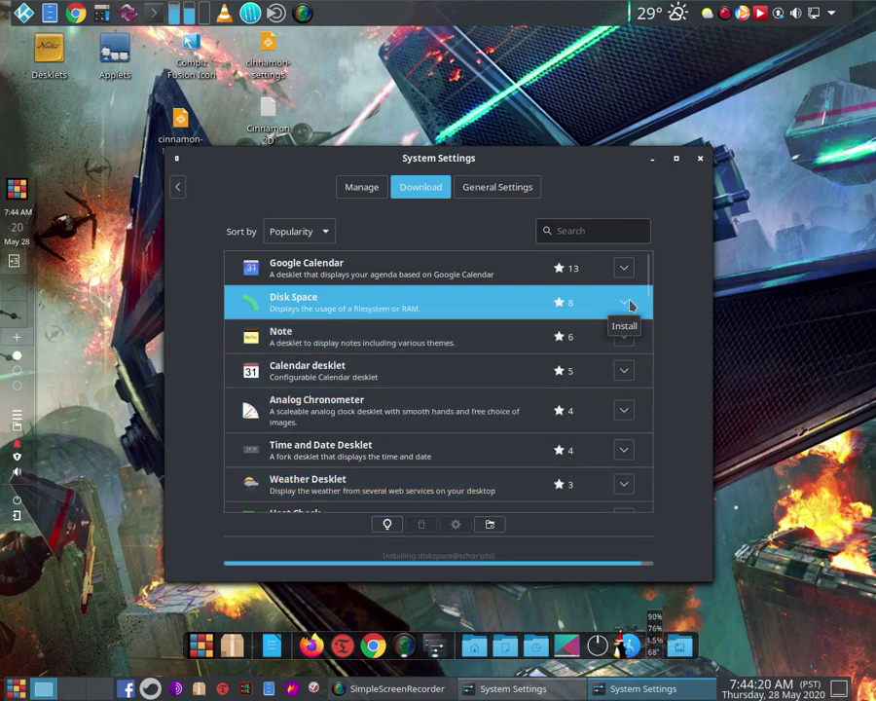
Add the installed Disk Space desklet and place it in the desktop's upper-right corner
left_click(358, 190)
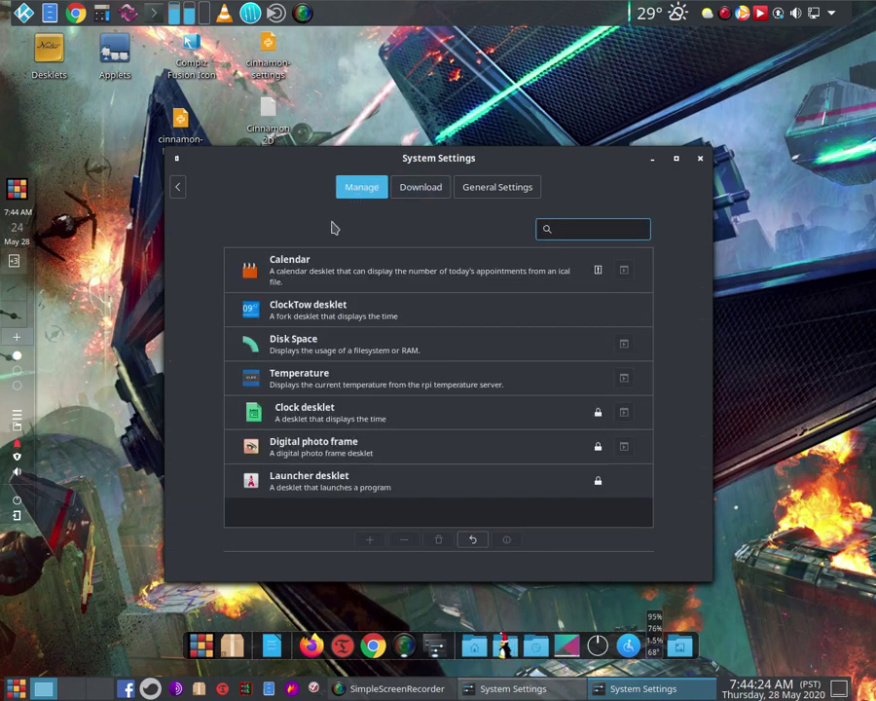
left_click(289, 345)
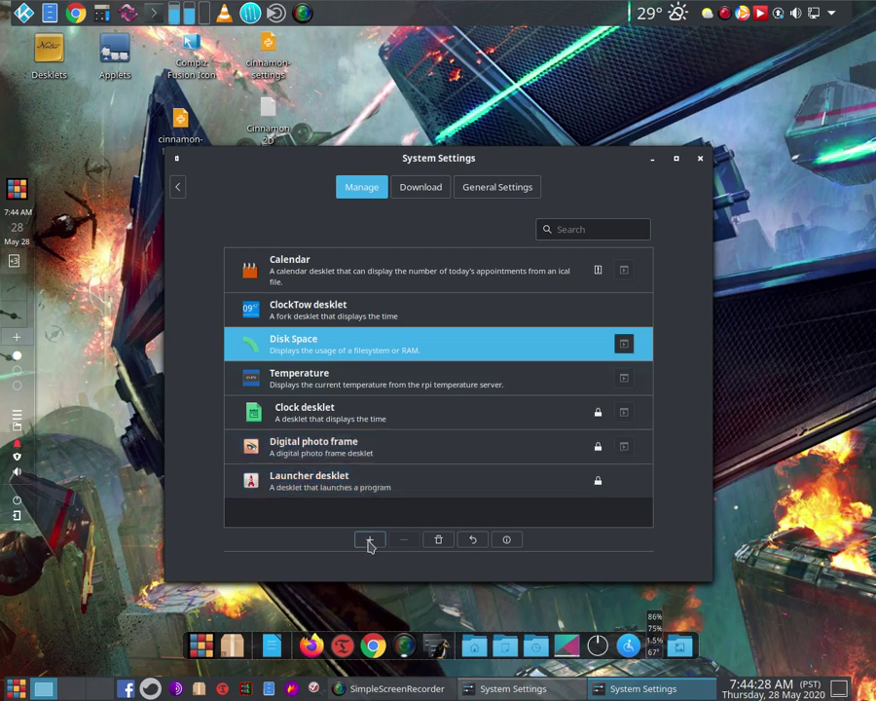
left_click(368, 541)
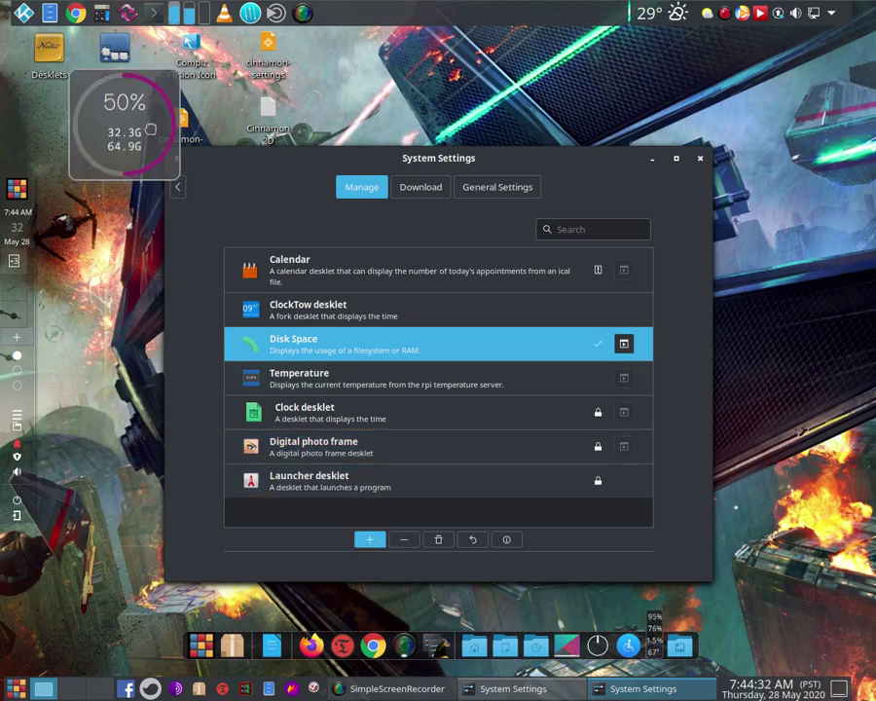
left_click_drag(125, 133, 788, 109)
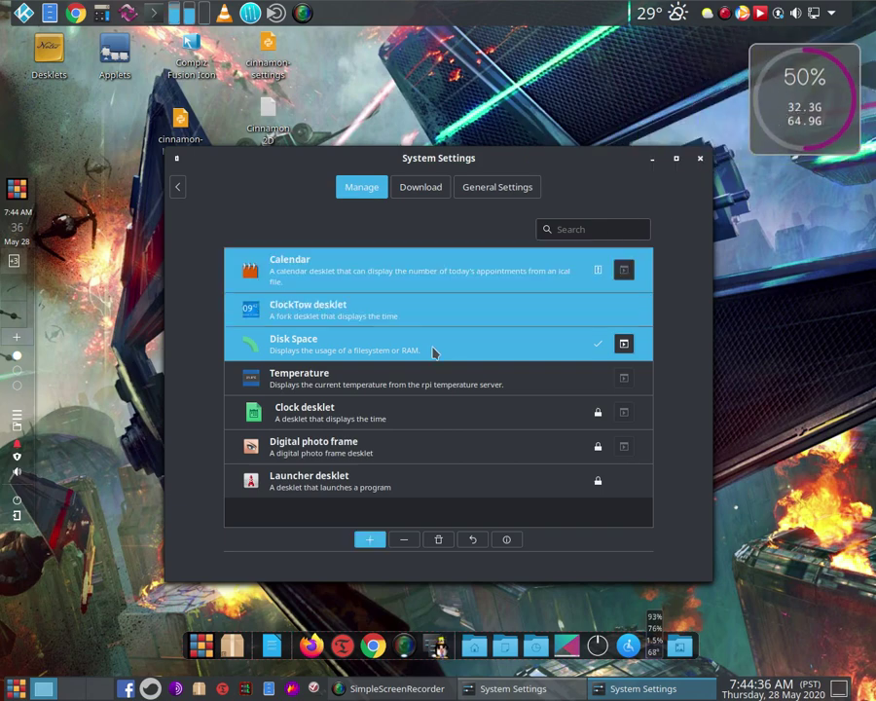
Add the Calendar desklet and place it directly below the Disk Space desklet
left_click(306, 268)
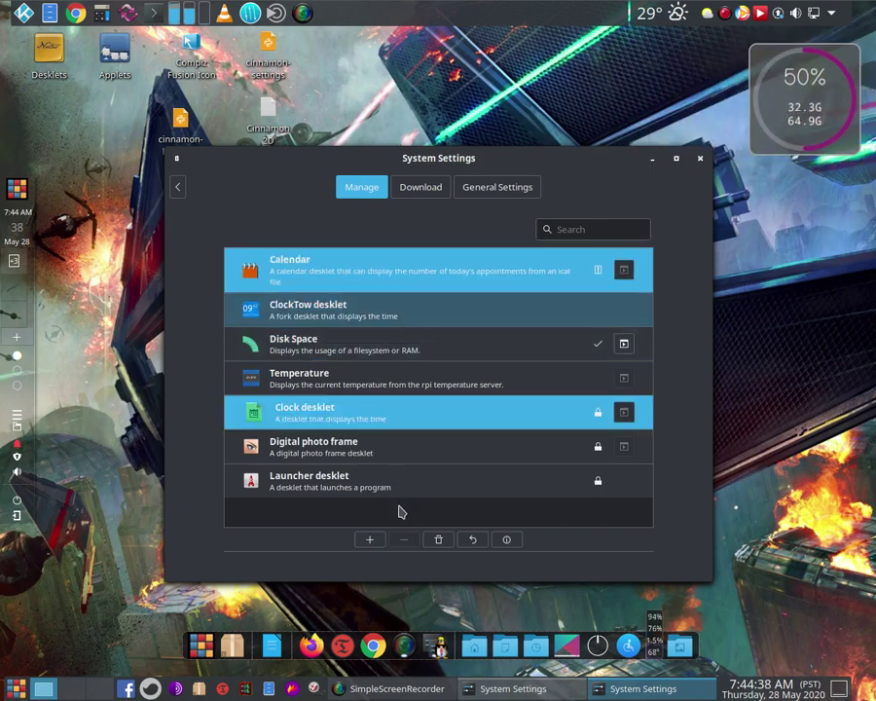
left_click(369, 540)
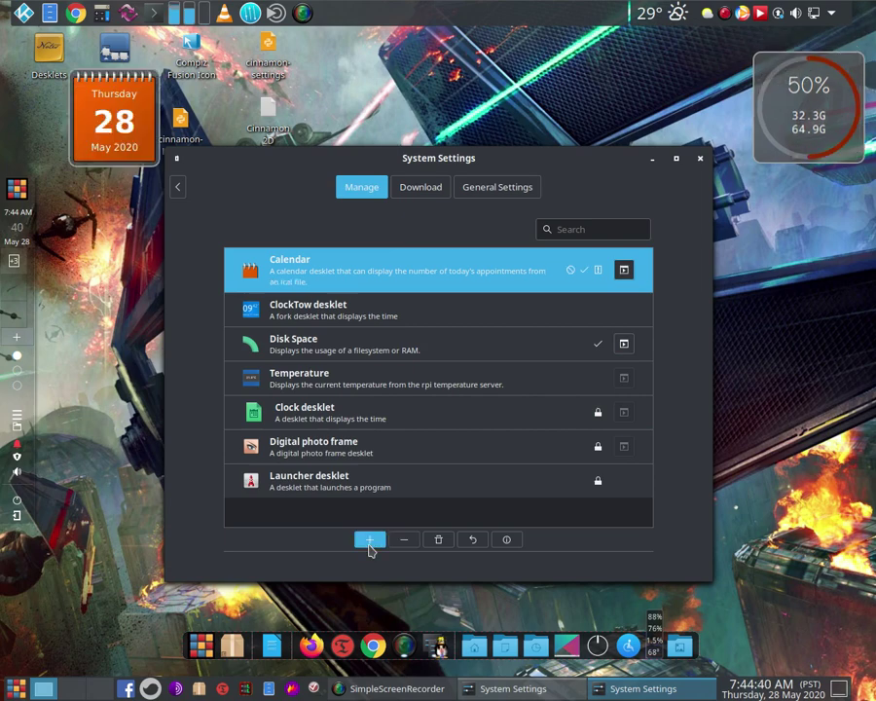
left_click_drag(215, 174, 815, 251)
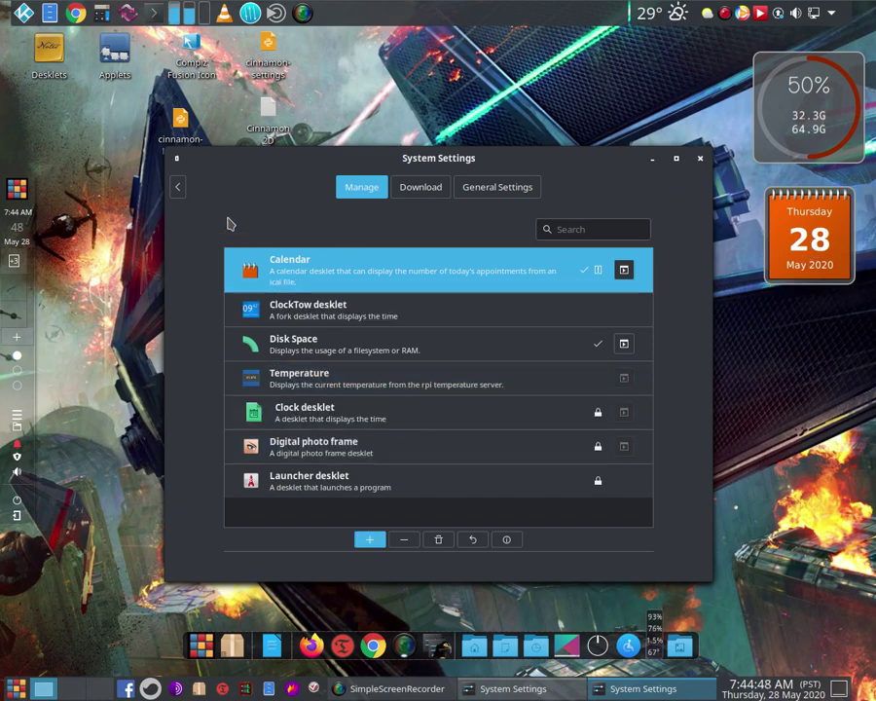
Open the Applets settings and add the Weather applet to the Cinnamon panel
left_click(178, 188)
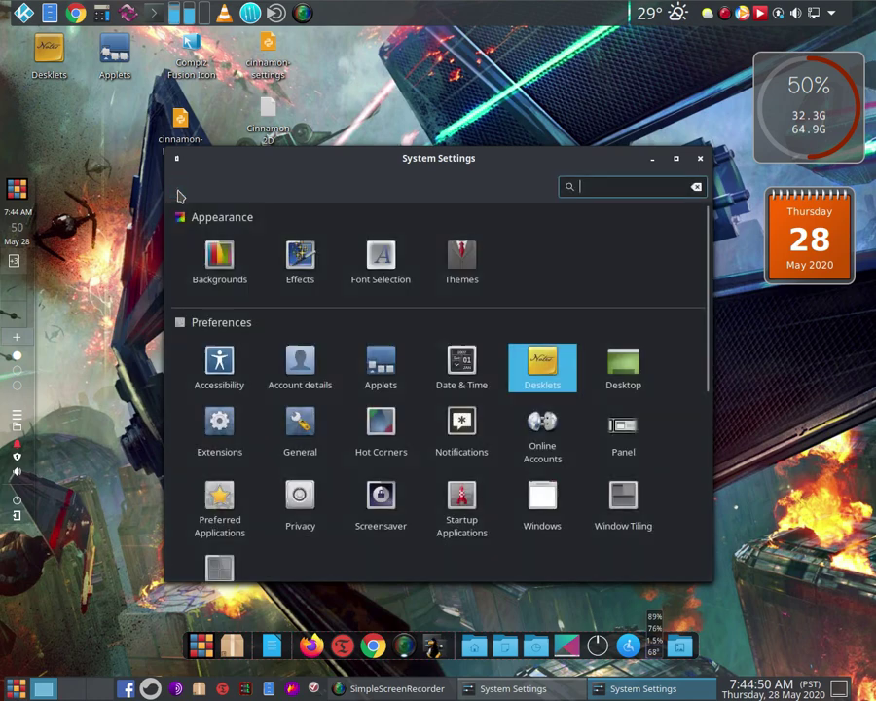
left_click(380, 370)
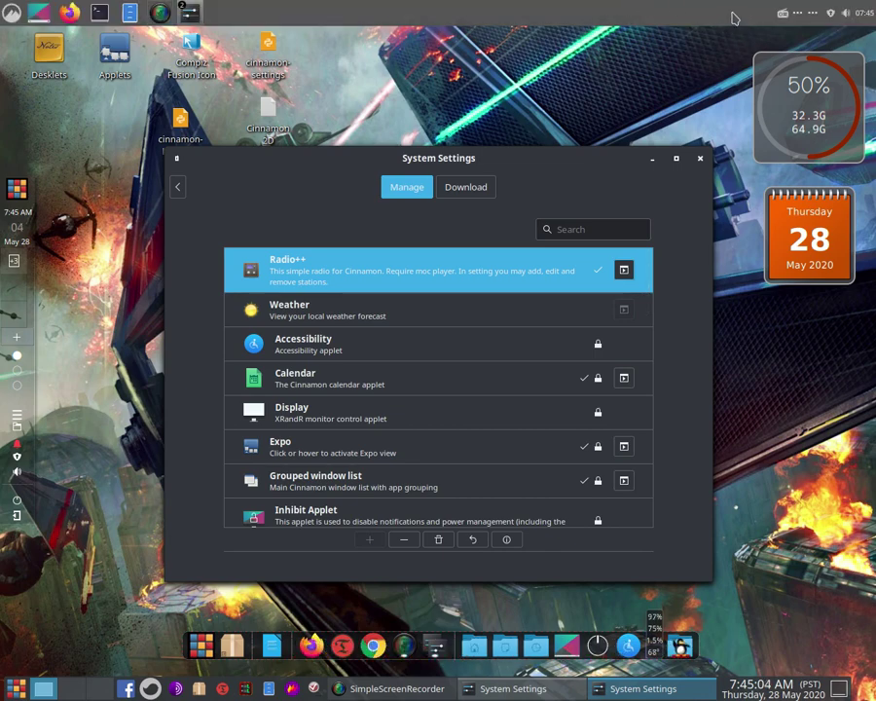
left_click(290, 316)
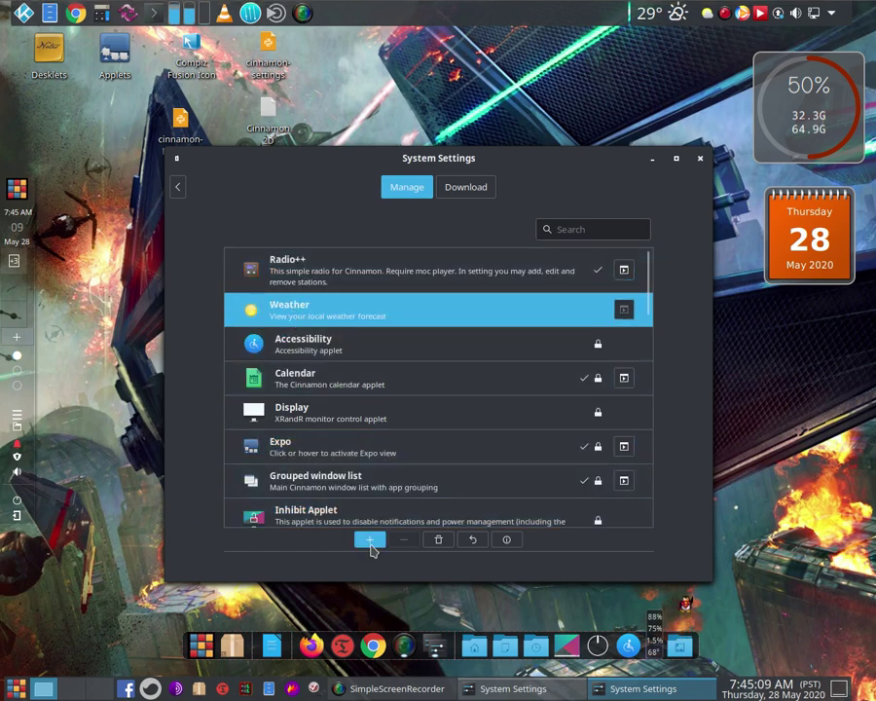
left_click(370, 545)
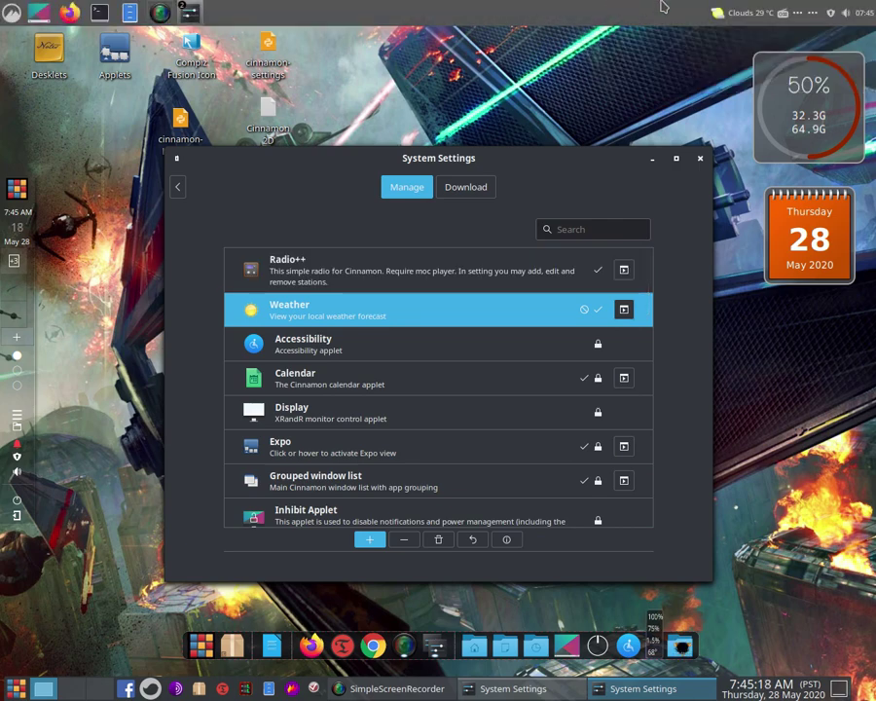
left_click(728, 16)
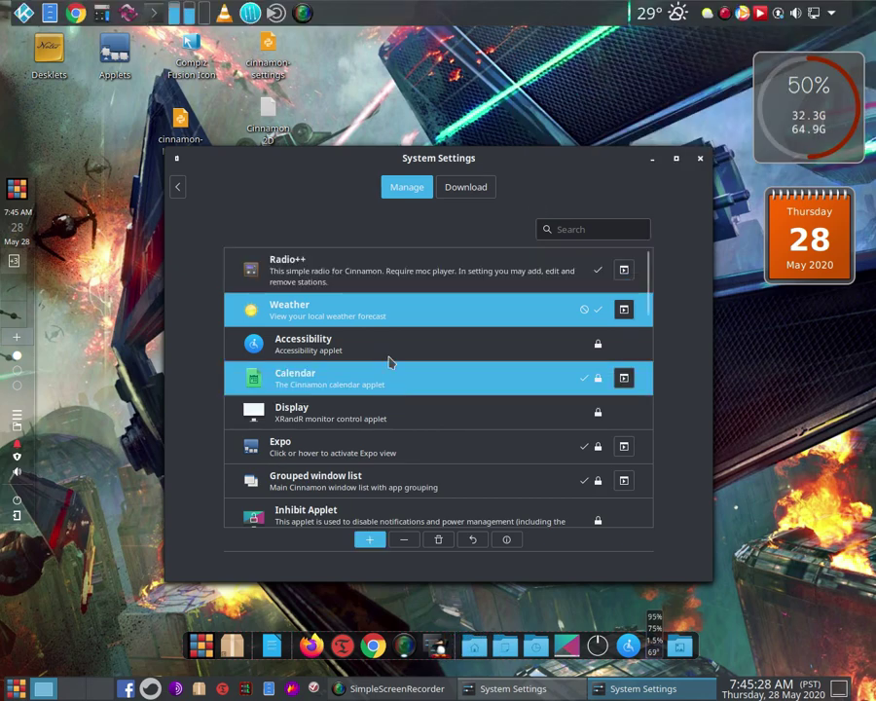
Browse the downloadable applets sorted by popularity
left_click(463, 193)
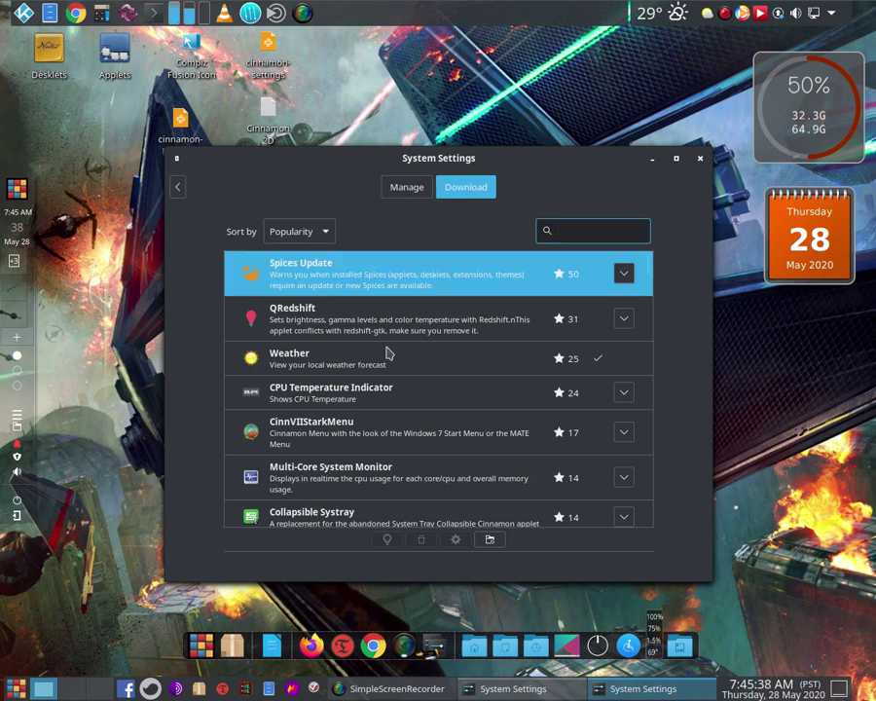
scroll(407, 413, "down", 3)
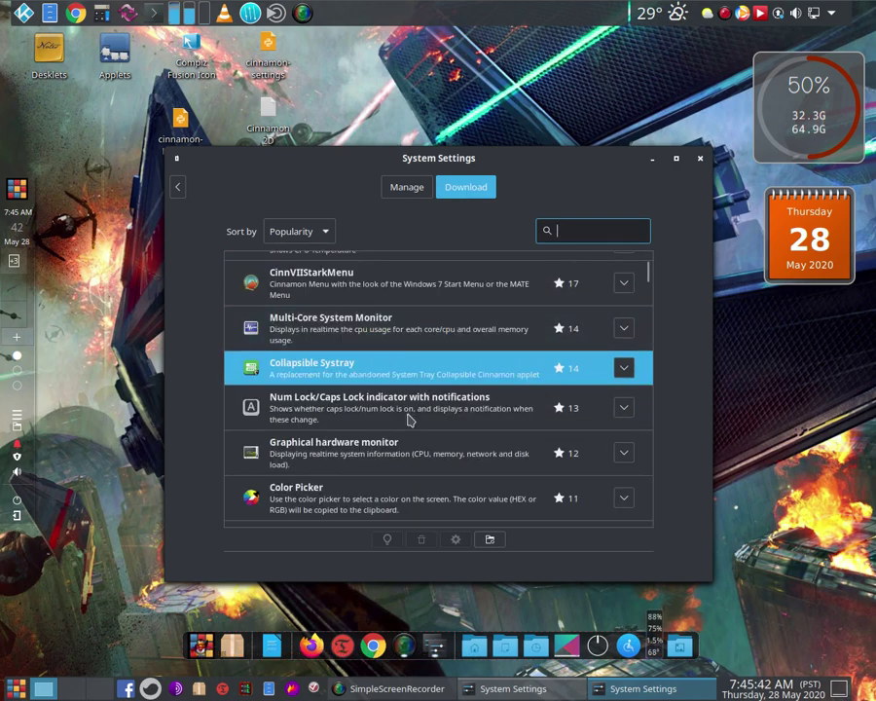
scroll(409, 421, "down", 1)
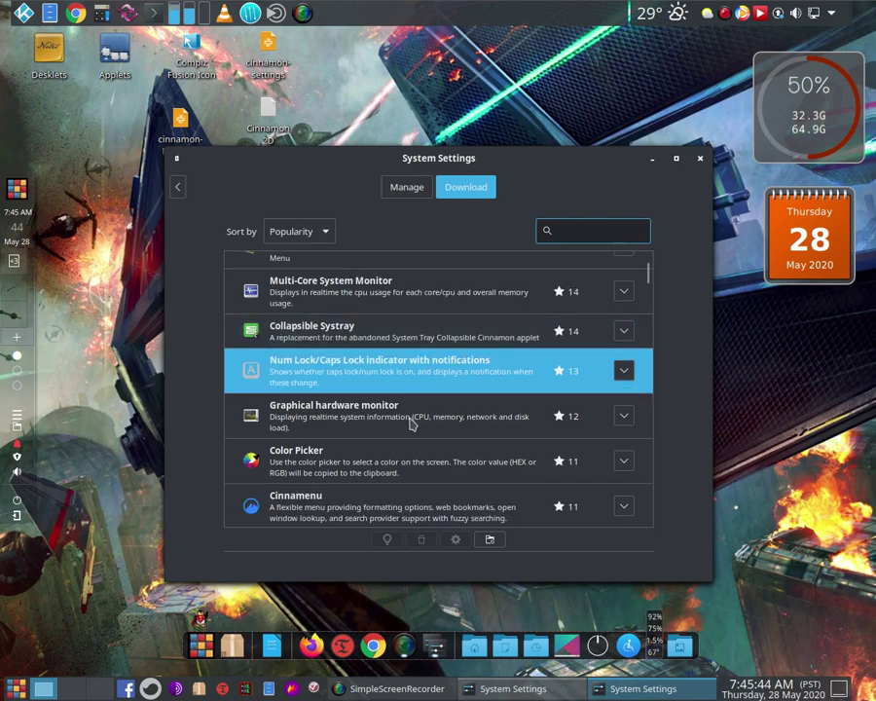
scroll(410, 421, "down", 4)
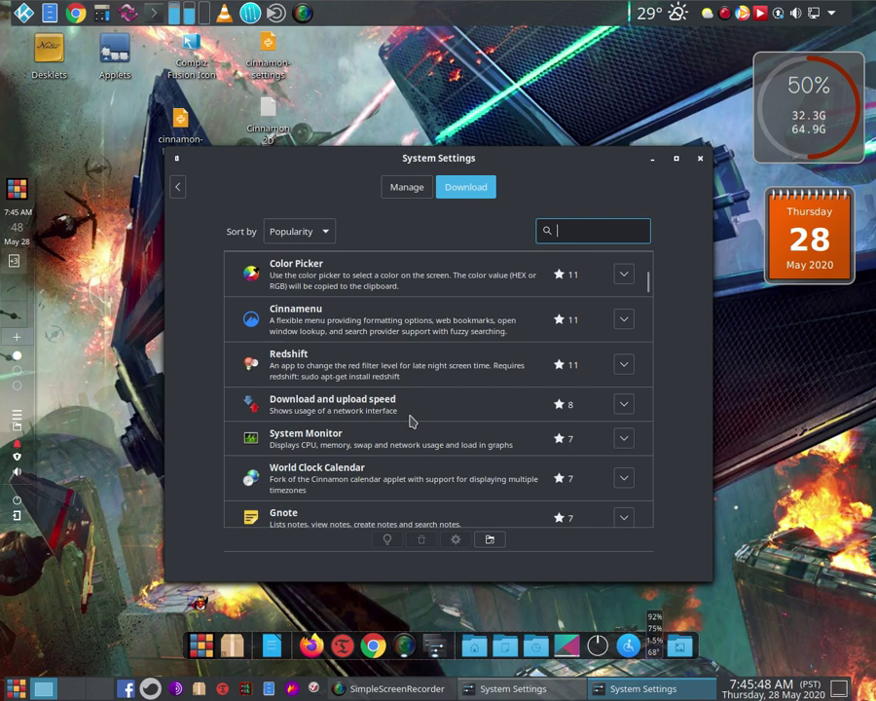
scroll(410, 420, "down", 3)
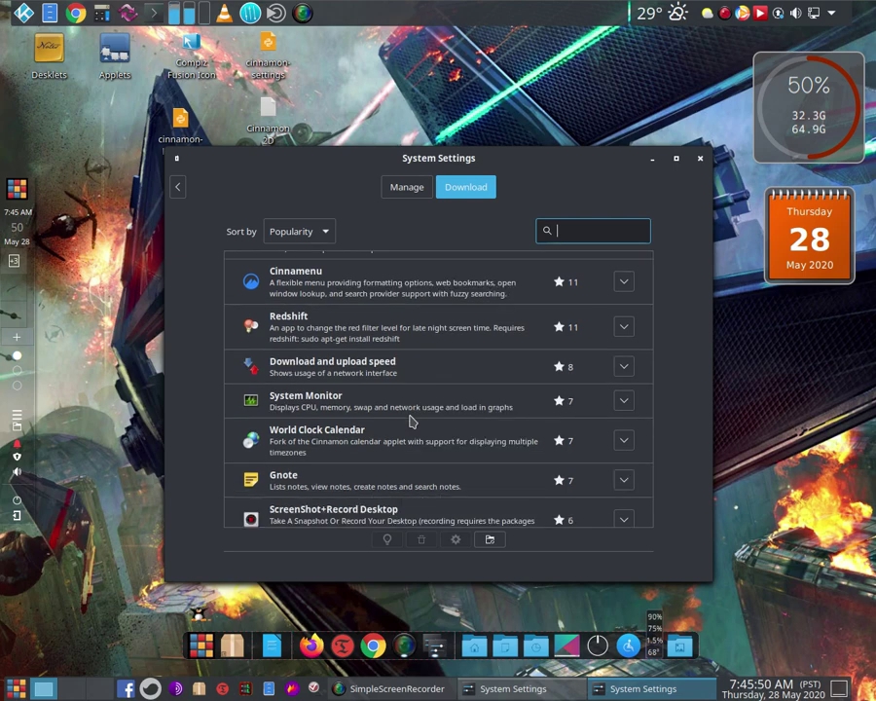
scroll(410, 421, "down", 1)
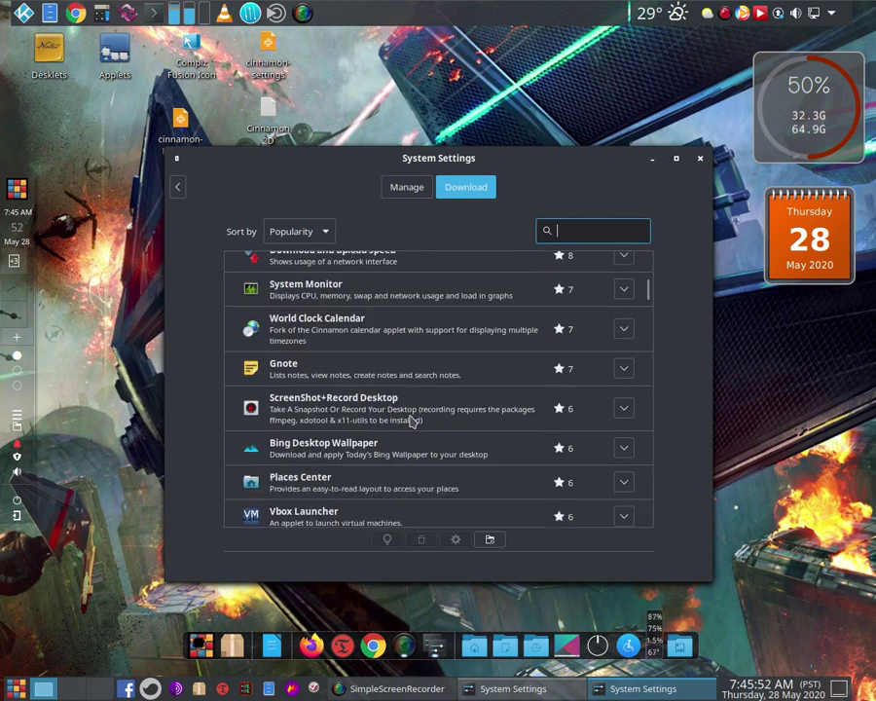
scroll(410, 420, "down", 2)
scroll(410, 421, "down", 1)
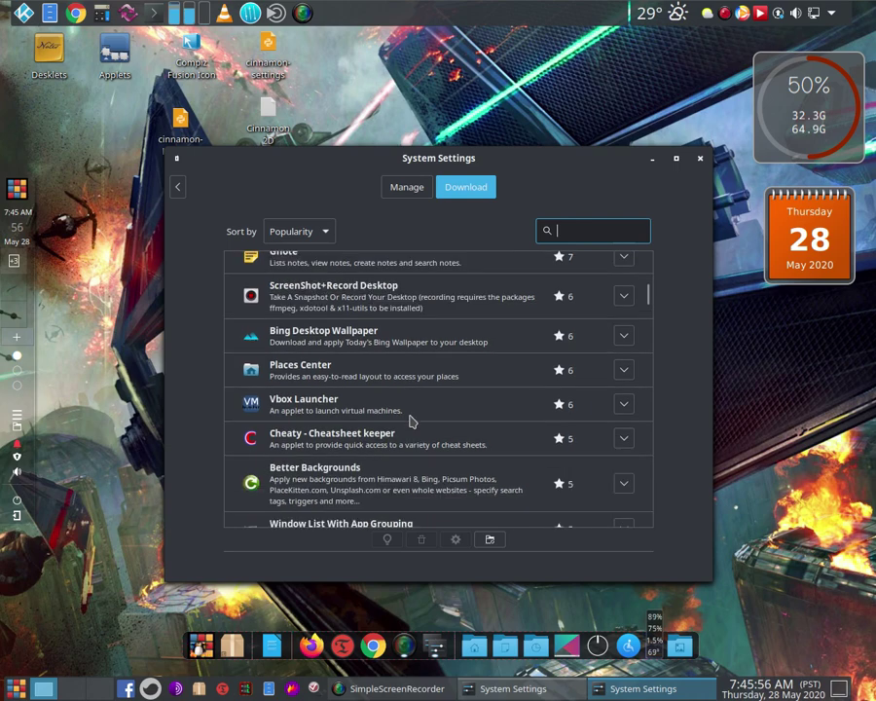
Download the Disk read and write speed applet from the list of available applets
scroll(409, 420, "down", 1)
scroll(409, 420, "down", 1)
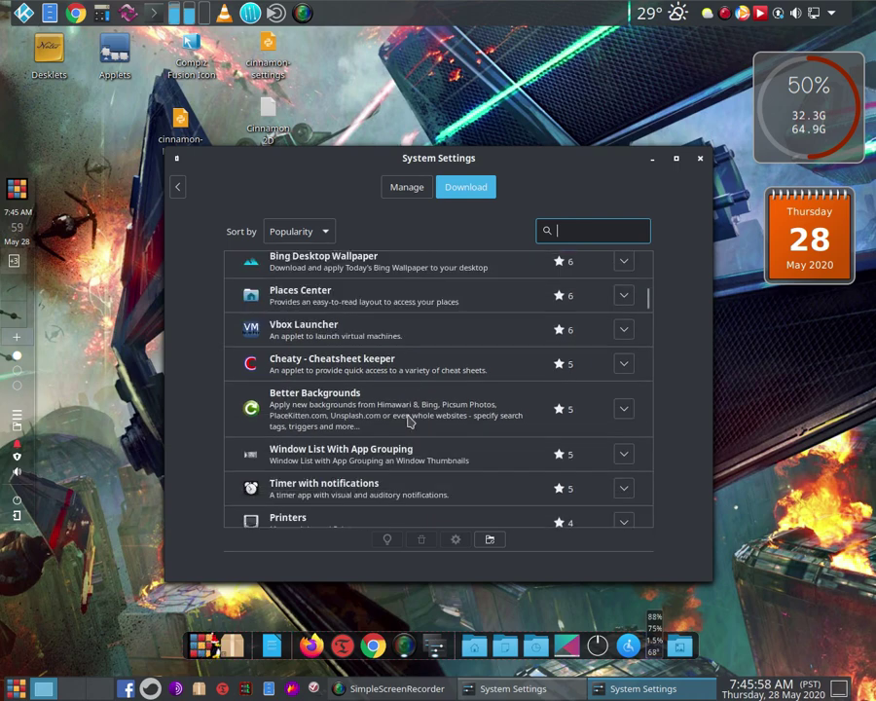
left_click(409, 421)
scroll(409, 420, "down", 2)
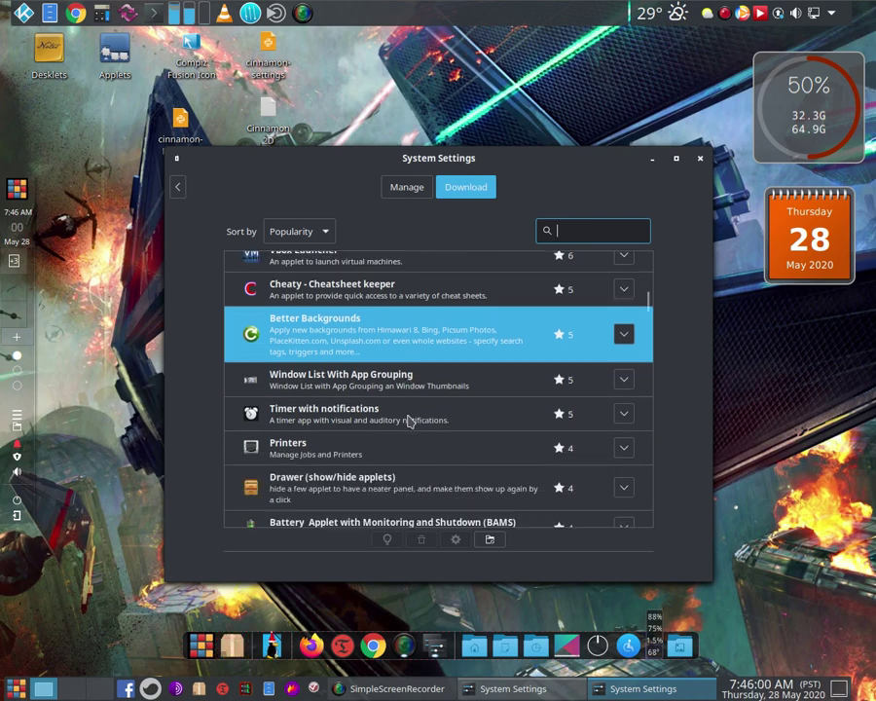
scroll(410, 421, "down", 1)
scroll(409, 420, "down", 2)
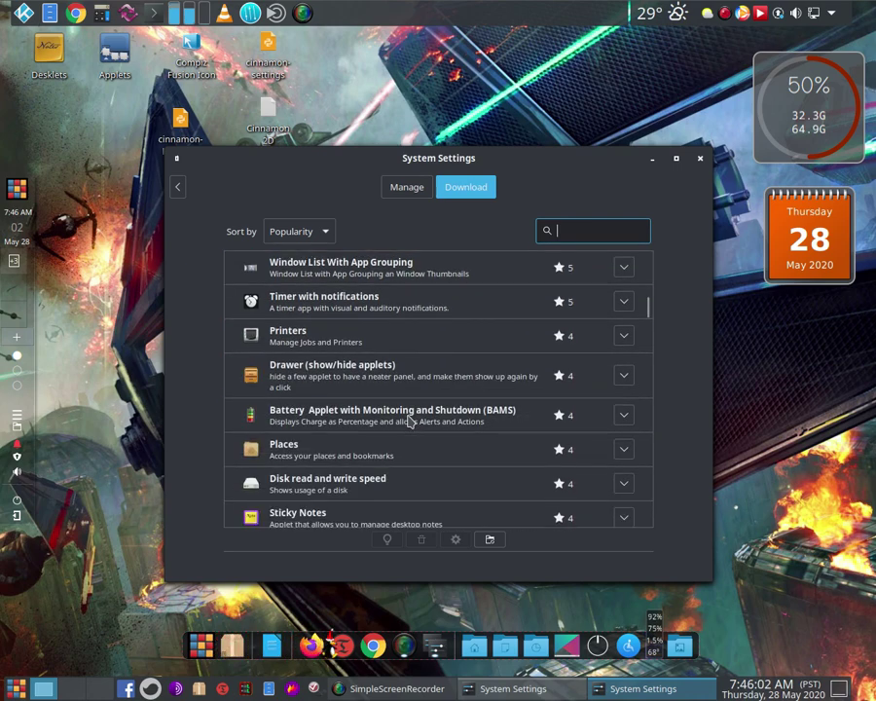
scroll(410, 418, "down", 1)
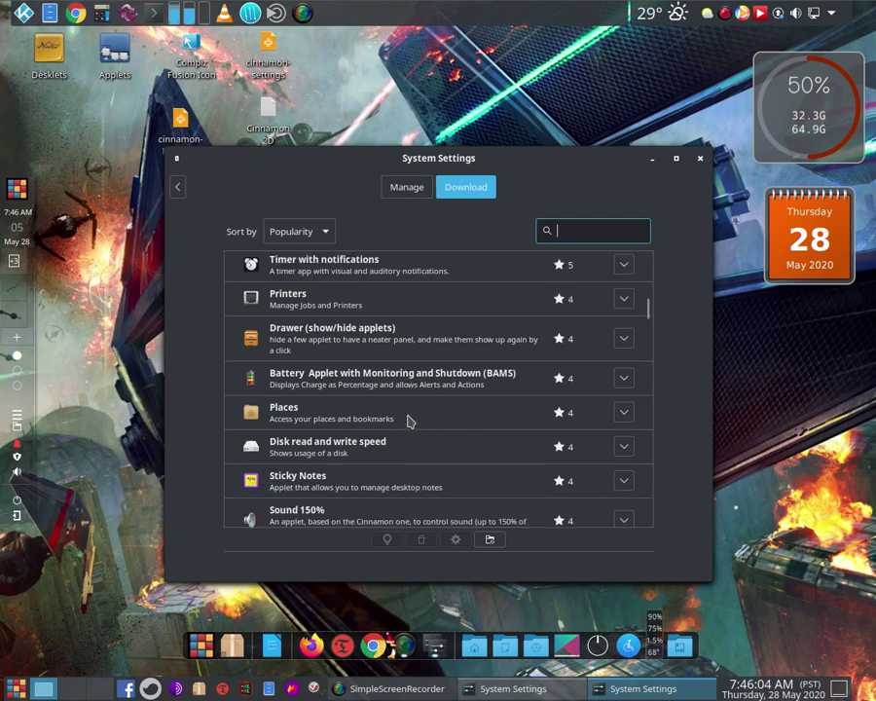
left_click(409, 416)
left_click(348, 451)
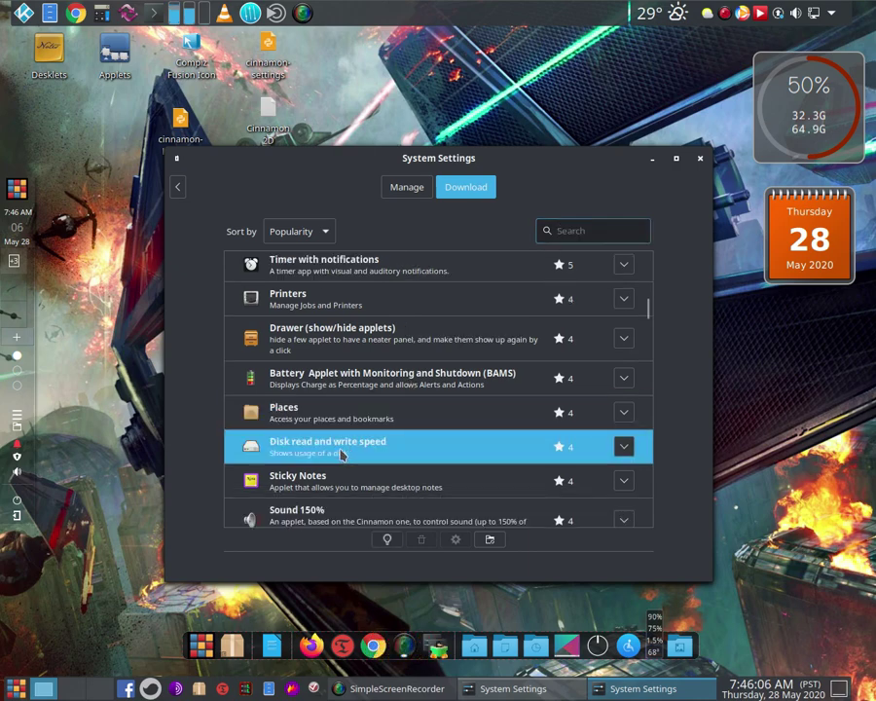
left_click(626, 455)
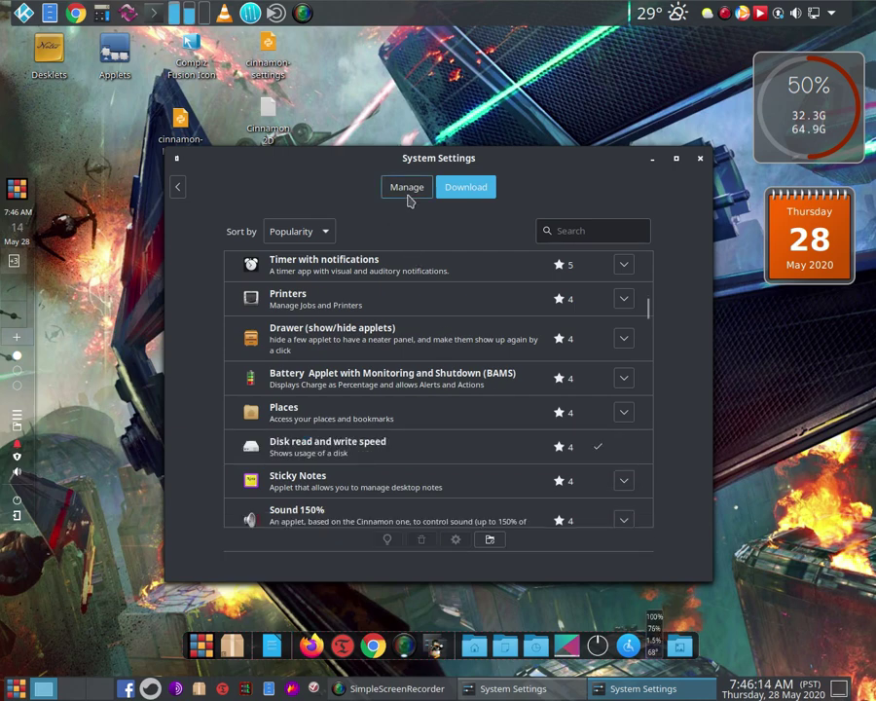
Add the downloaded Disk read and write speed applet to the Cinnamon panel
left_click(406, 188)
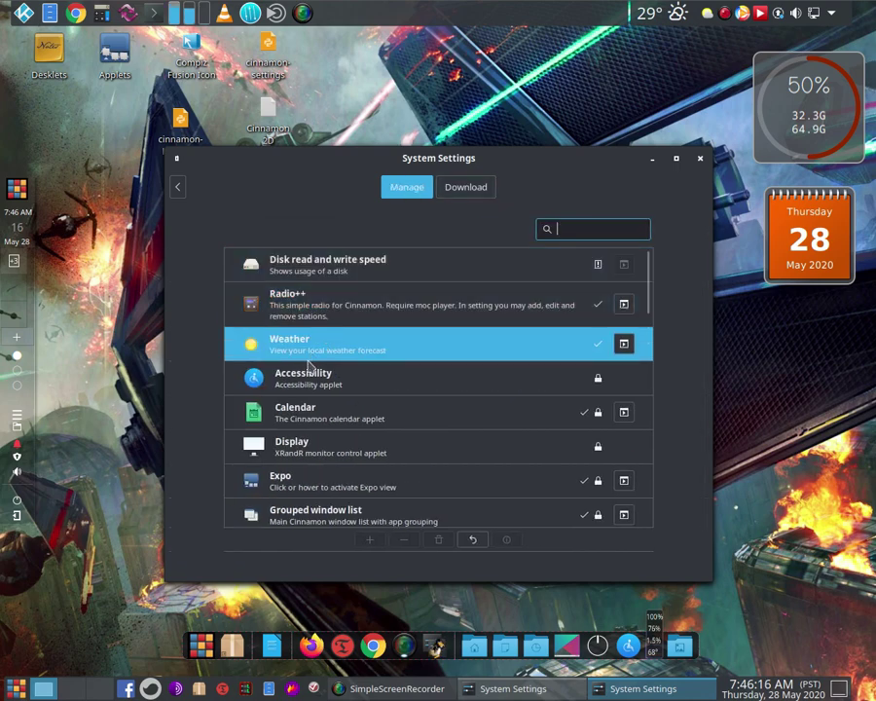
left_click(337, 274)
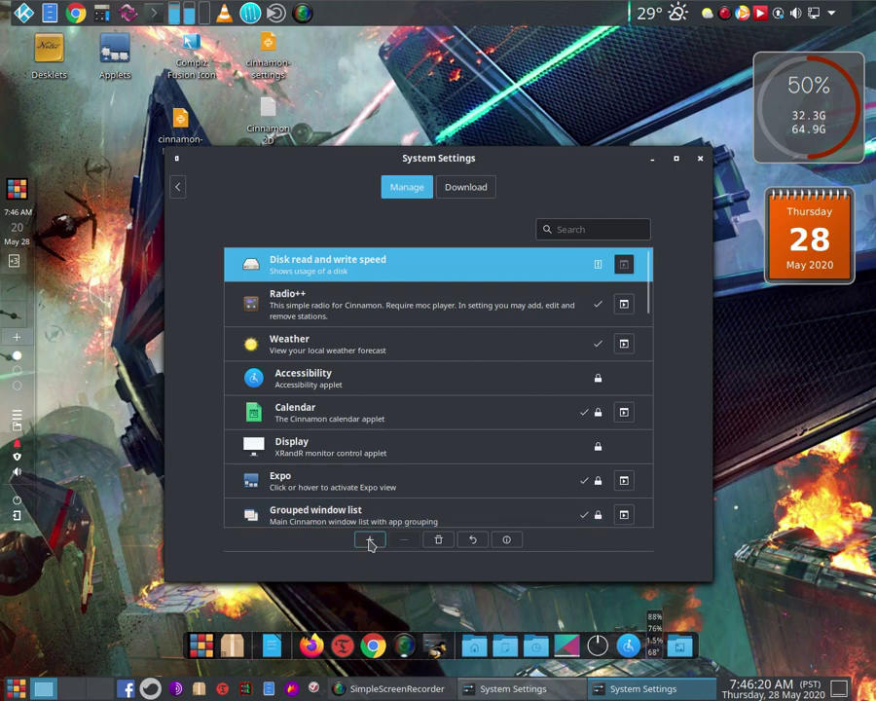
left_click(368, 541)
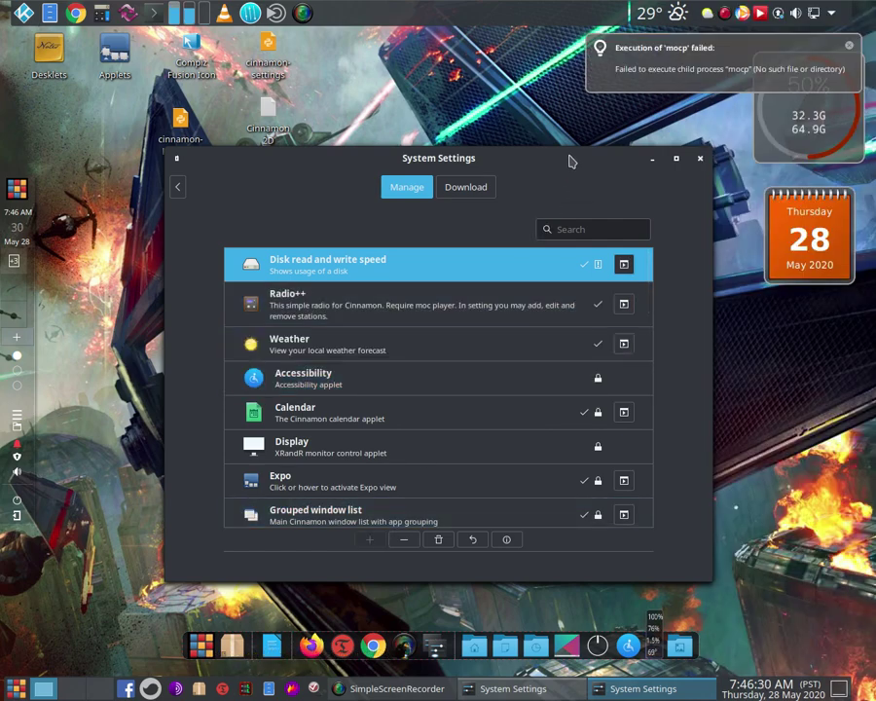
left_click_drag(571, 161, 549, 170)
left_click(449, 336, "ctrl")
left_click_drag(450, 336, 390, 467)
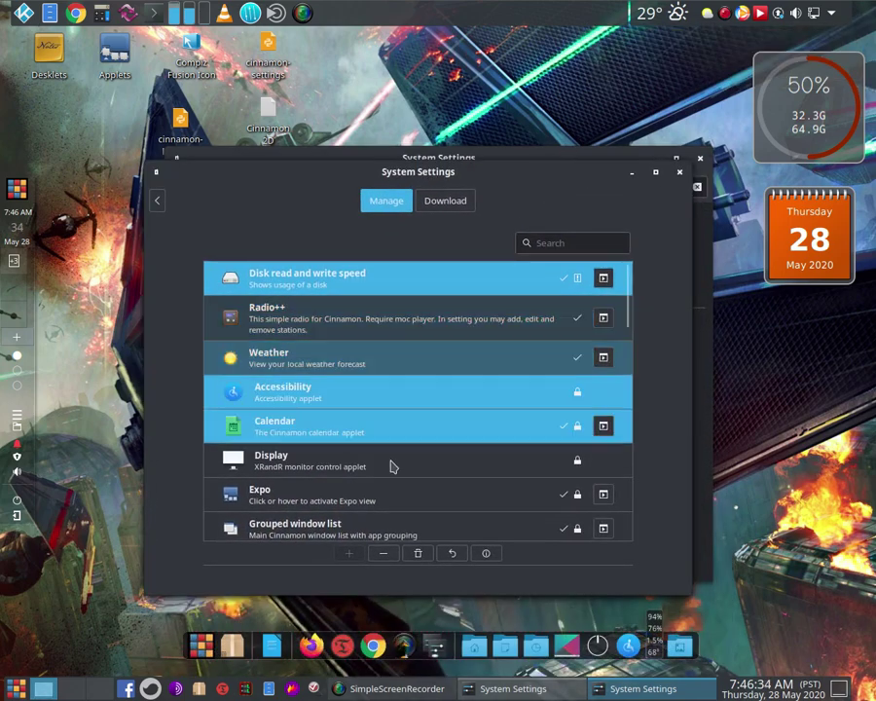
left_click(389, 466, "ctrl")
left_click(372, 529)
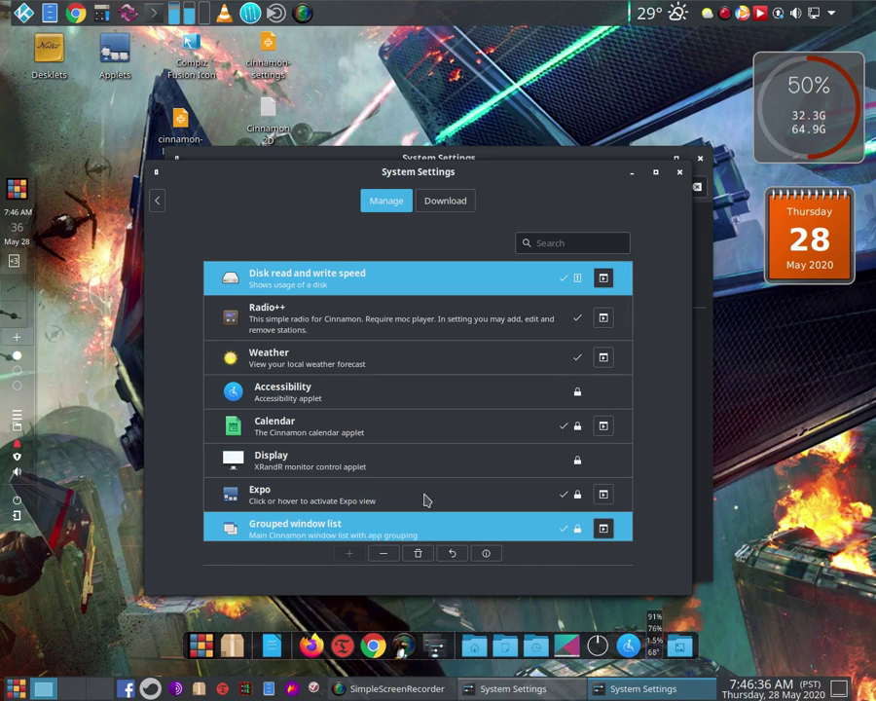
Close both System Settings windows, checking the auto-hidden Cinnamon panel at the top of the desktop for the new applet
left_click(676, 175)
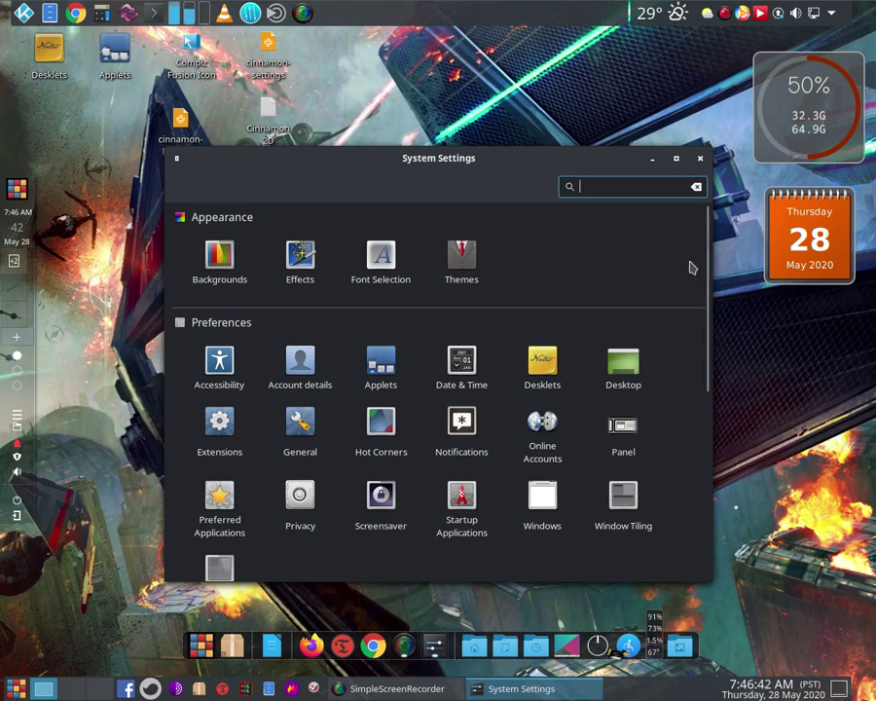
mouse_move(635, 6)
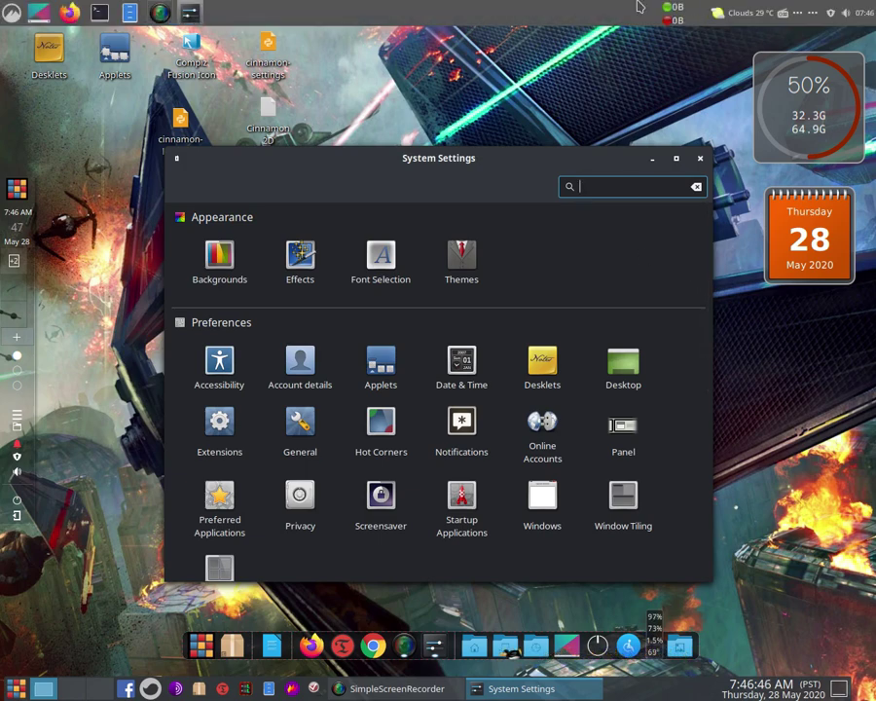
mouse_move(669, 20)
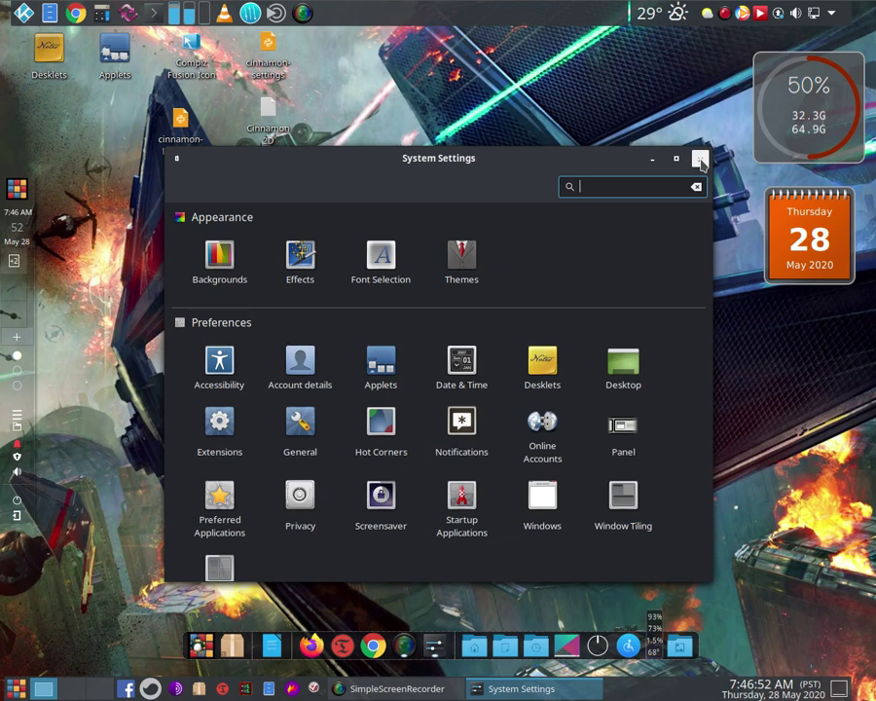
left_click(700, 159)
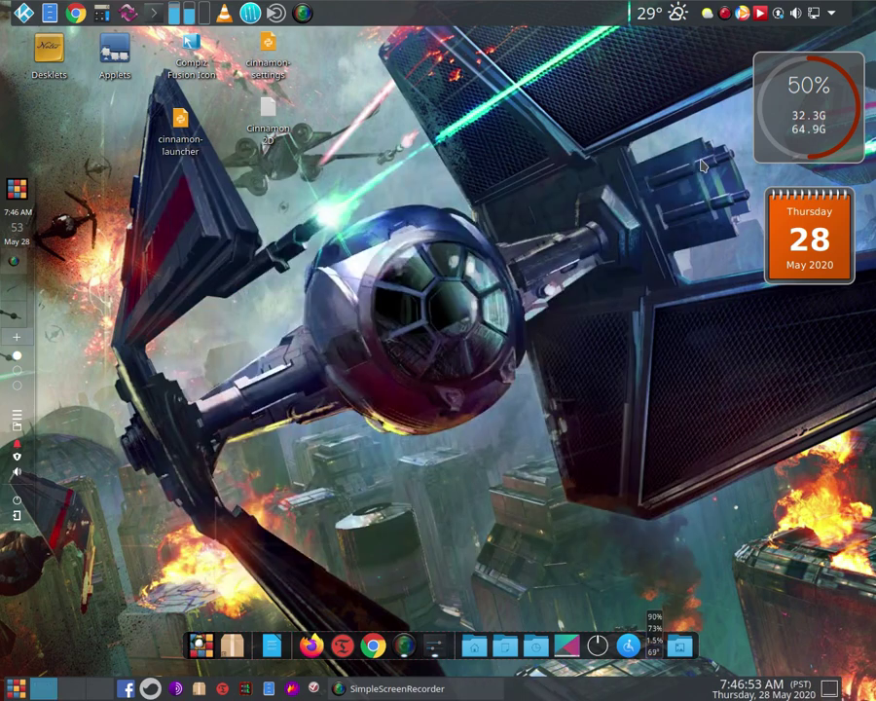
Add the Plasma Analog Clock widget to the desktop and place it beside the Disk Space desklet
right_click(324, 258)
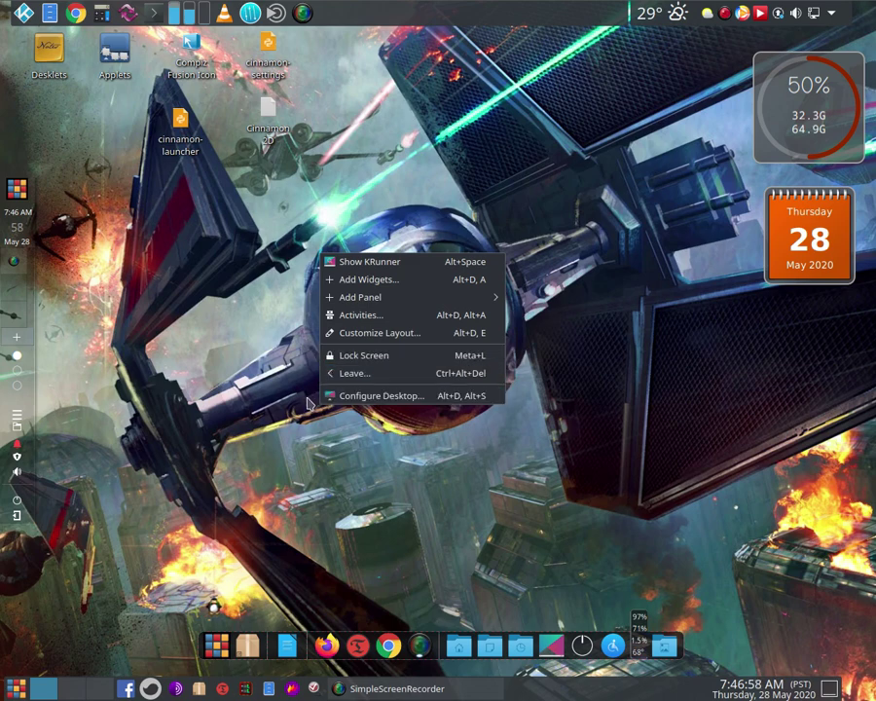
left_click(353, 284)
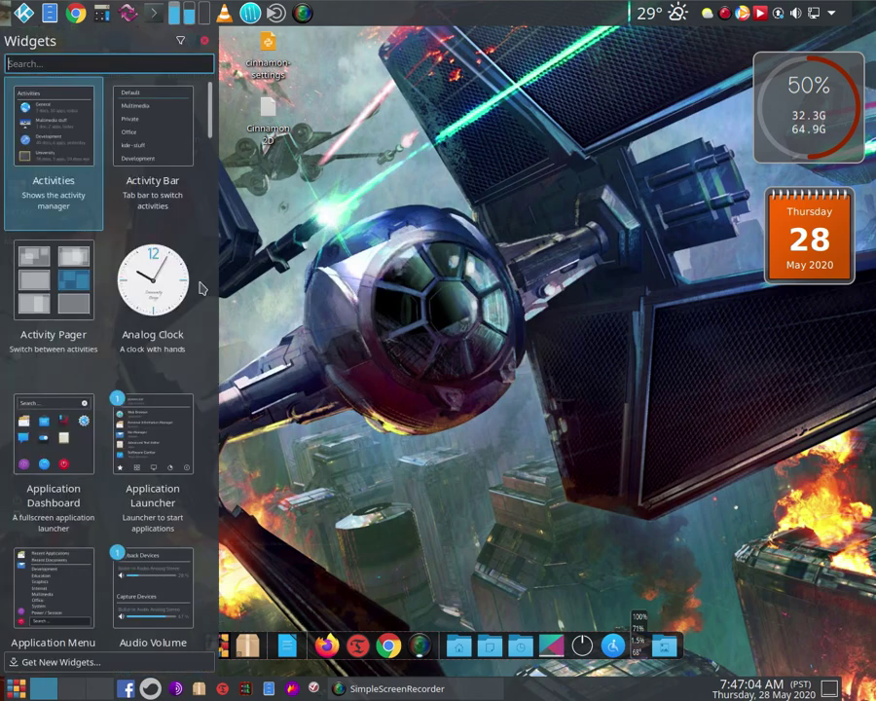
left_click_drag(152, 282, 569, 168)
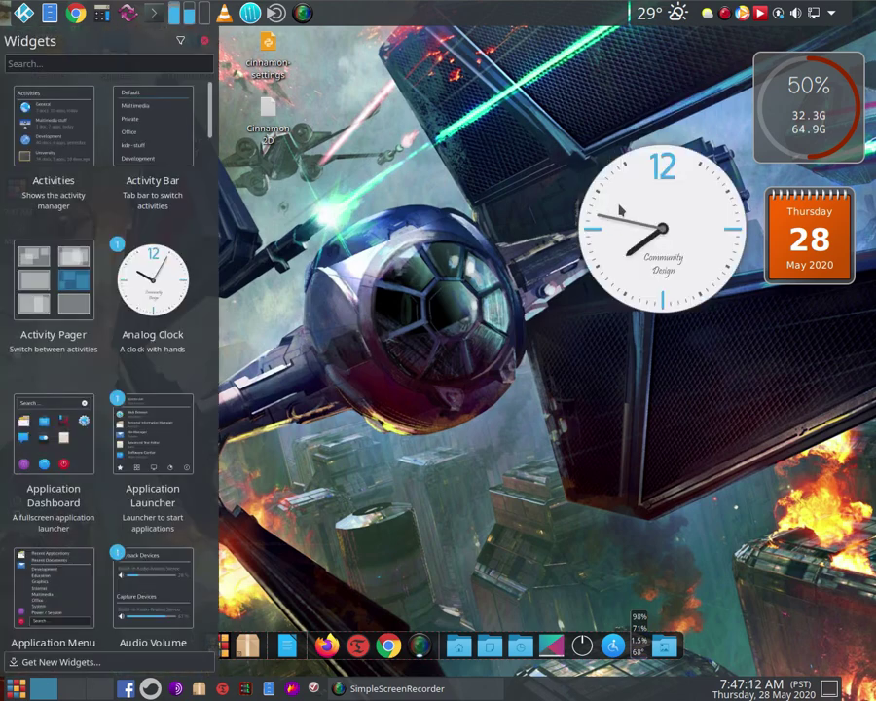
mouse_move(619, 209)
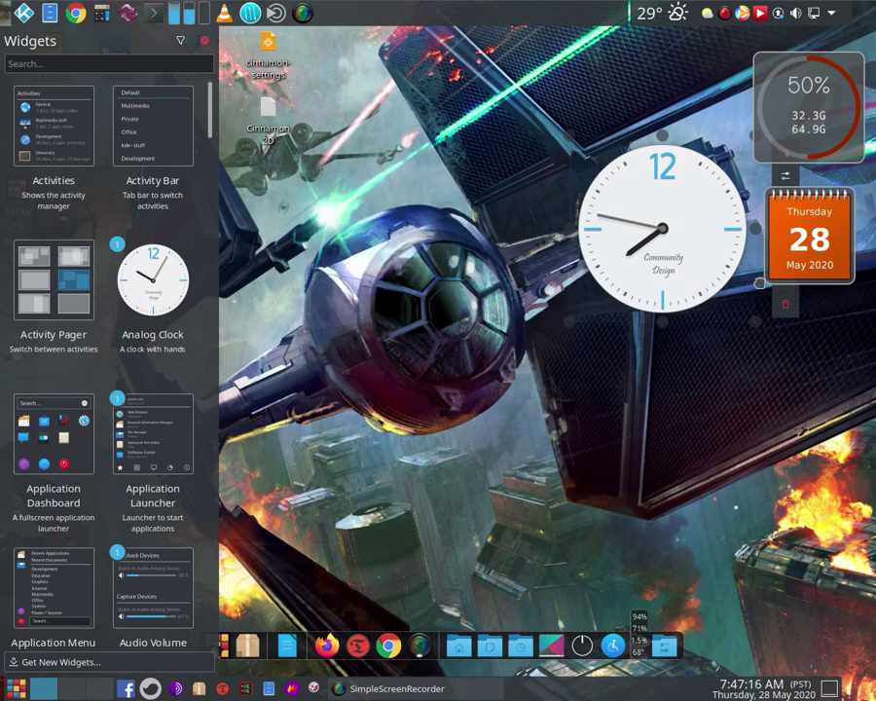
left_click_drag(785, 243, 730, 177)
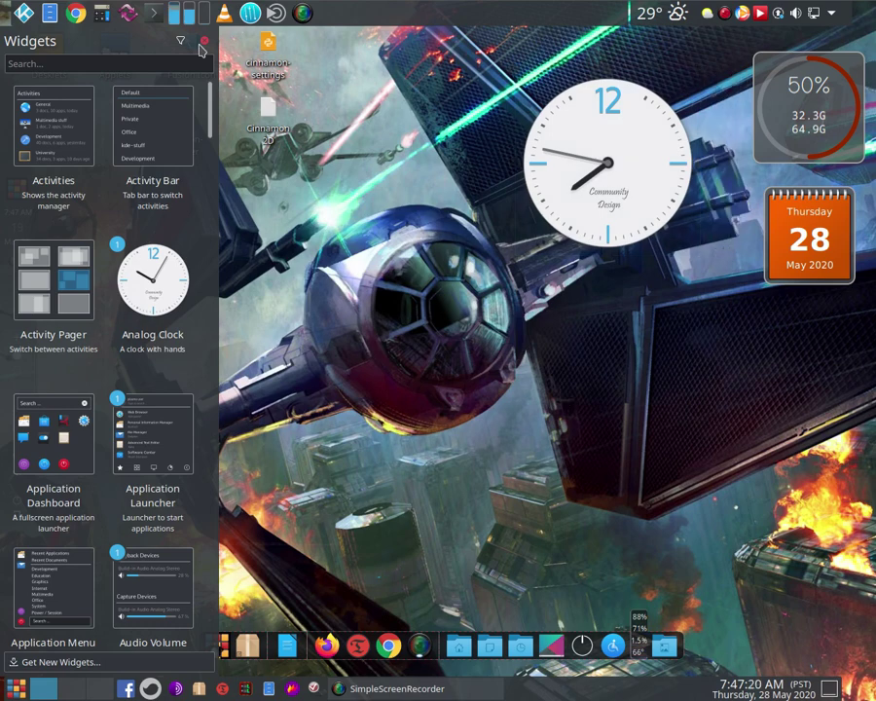
left_click(203, 42)
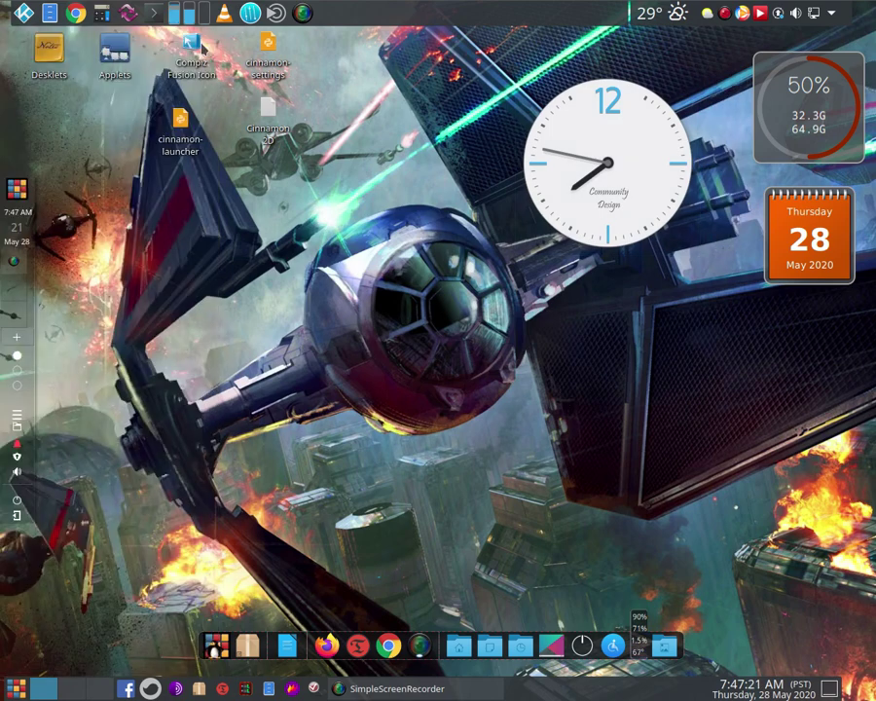
Look through all six pages of applications in the Budgie dock's application menu
left_click(18, 189)
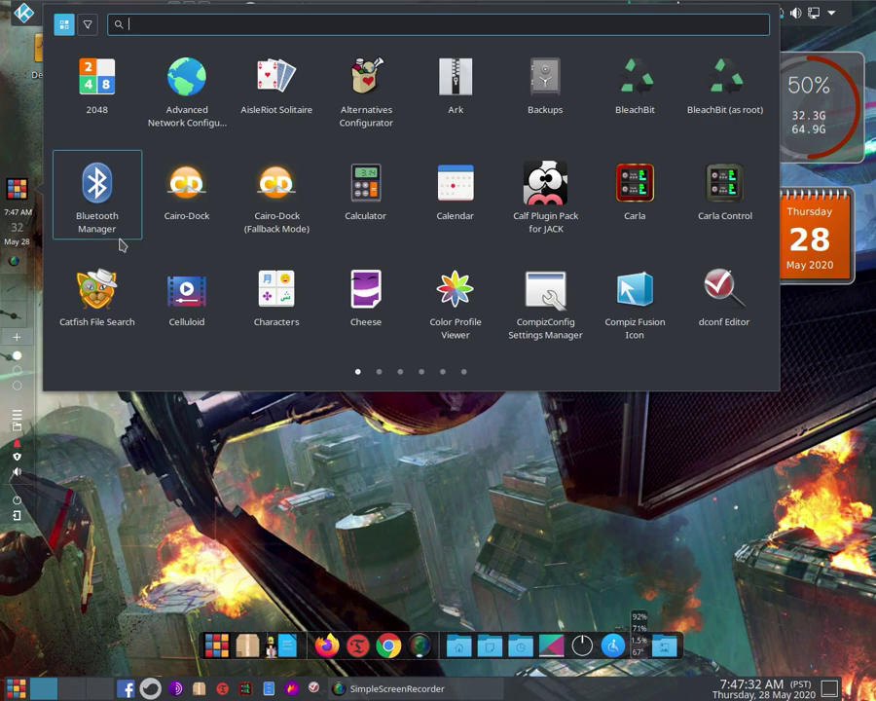
left_click(379, 372)
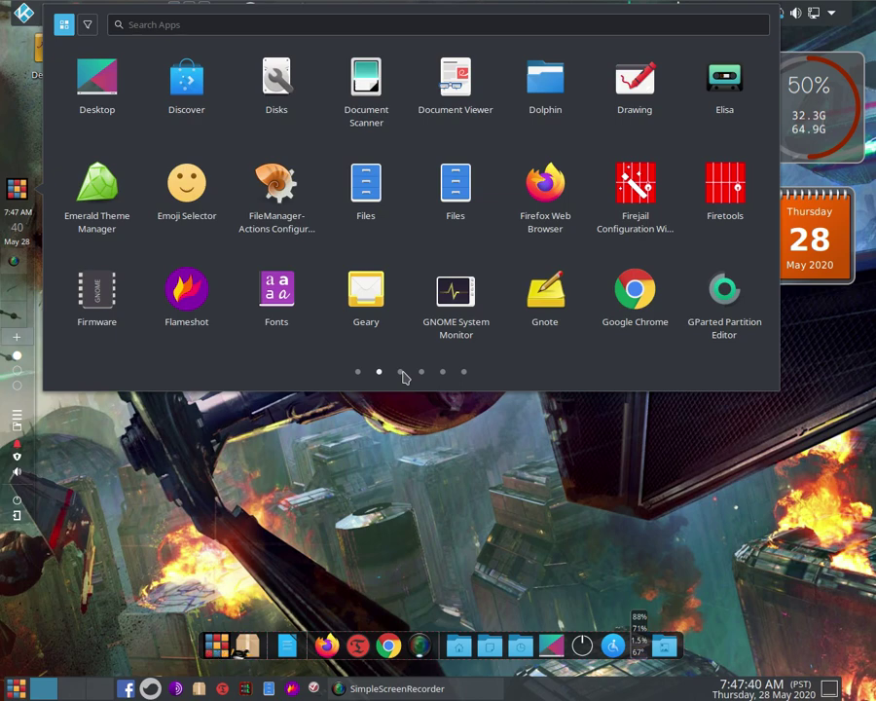
left_click(401, 371)
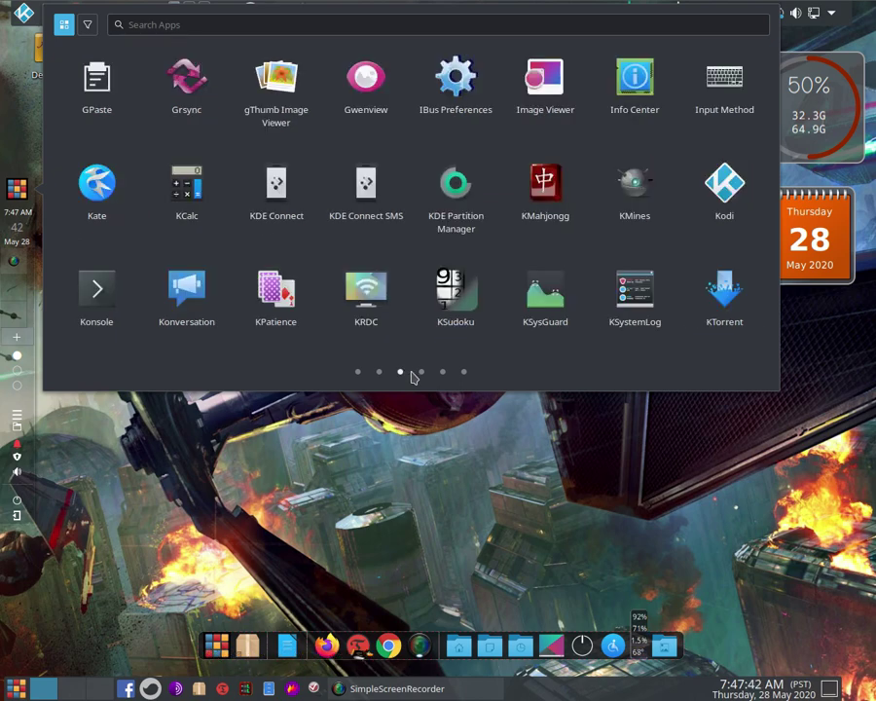
left_click(421, 372)
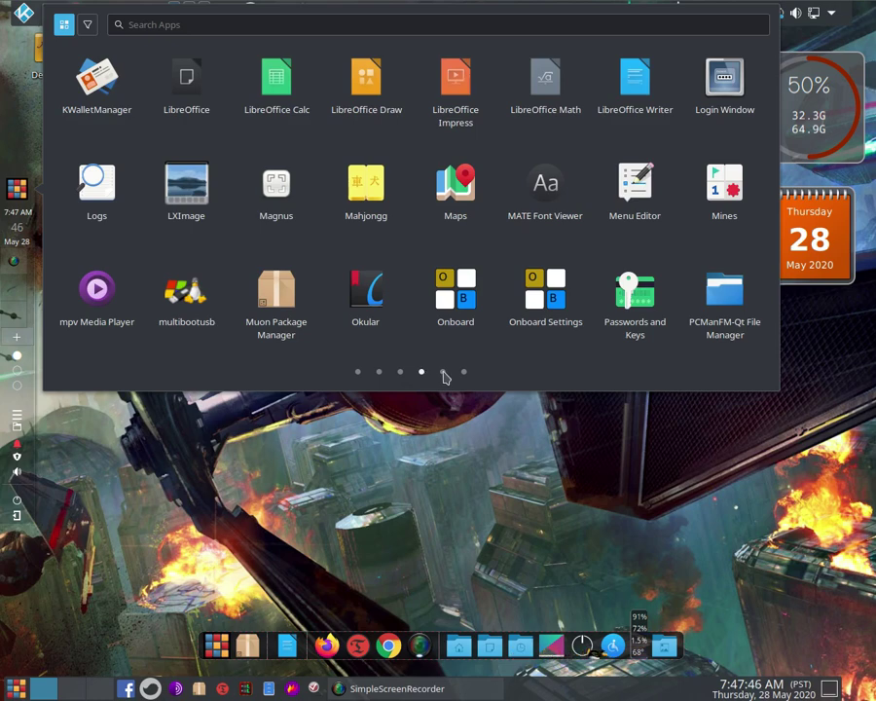
left_click(443, 371)
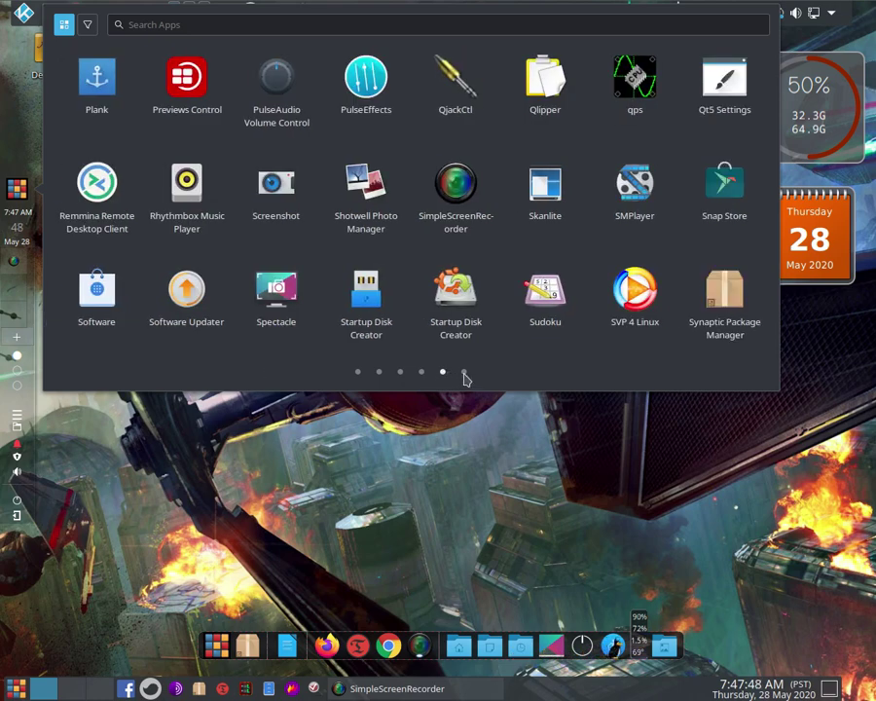
left_click(464, 374)
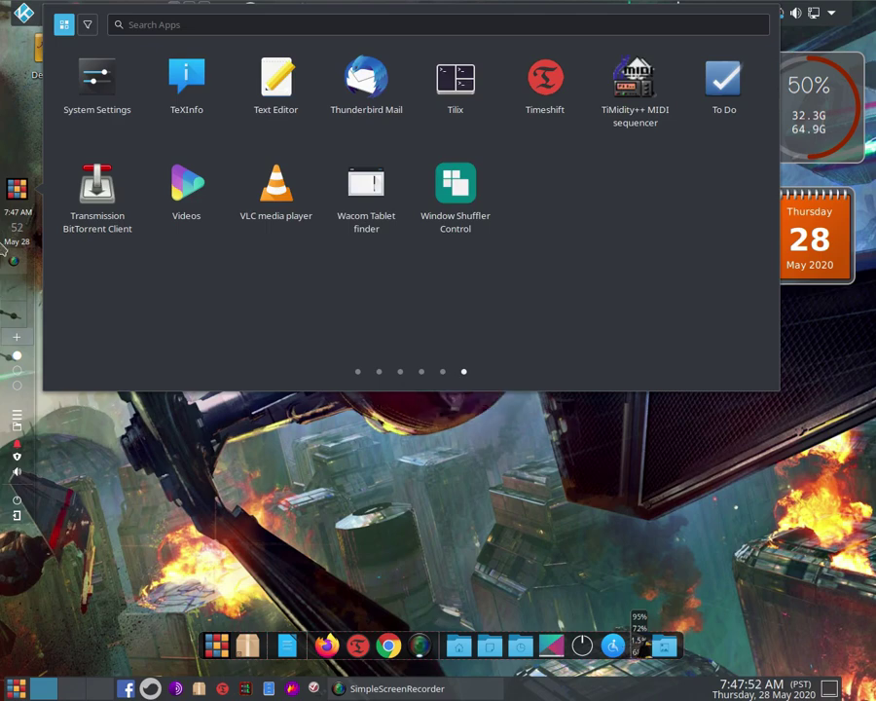
left_click(16, 195)
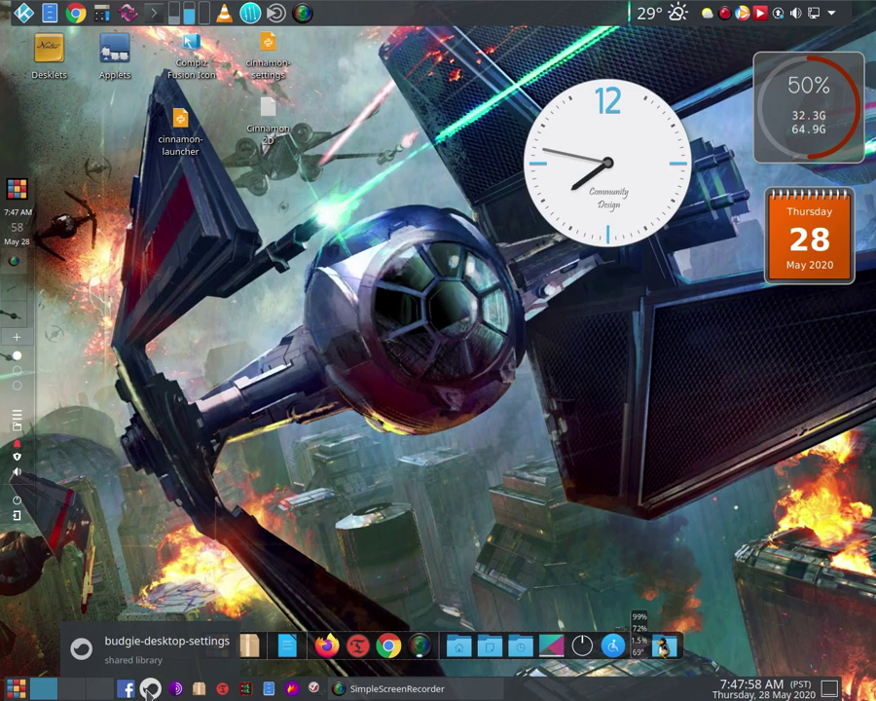
Open Budgie Desktop Settings and remove the ShowTime applet from the Left Dock panel
left_click(149, 688)
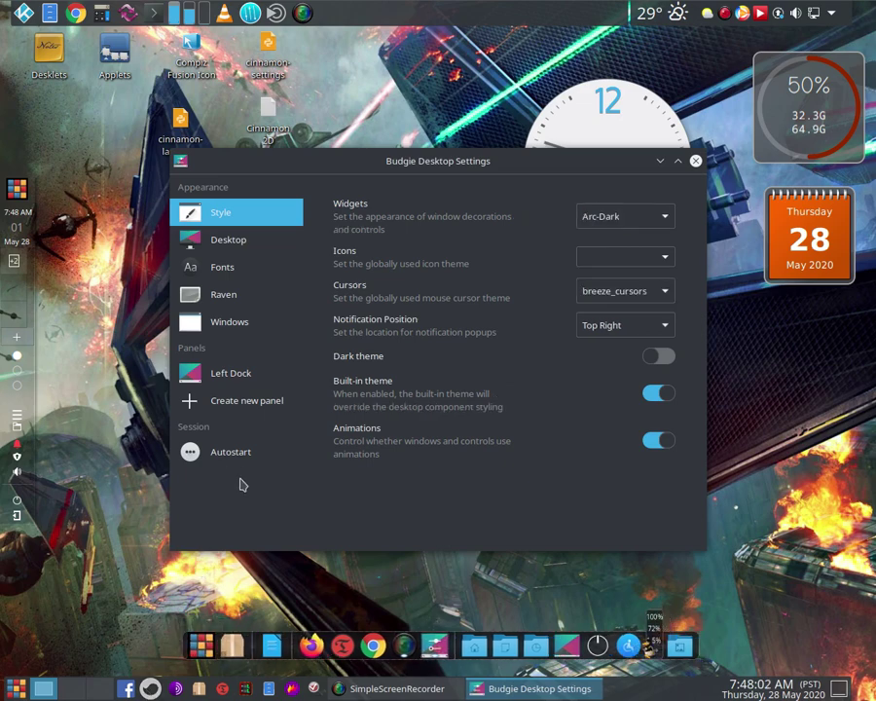
left_click(249, 388)
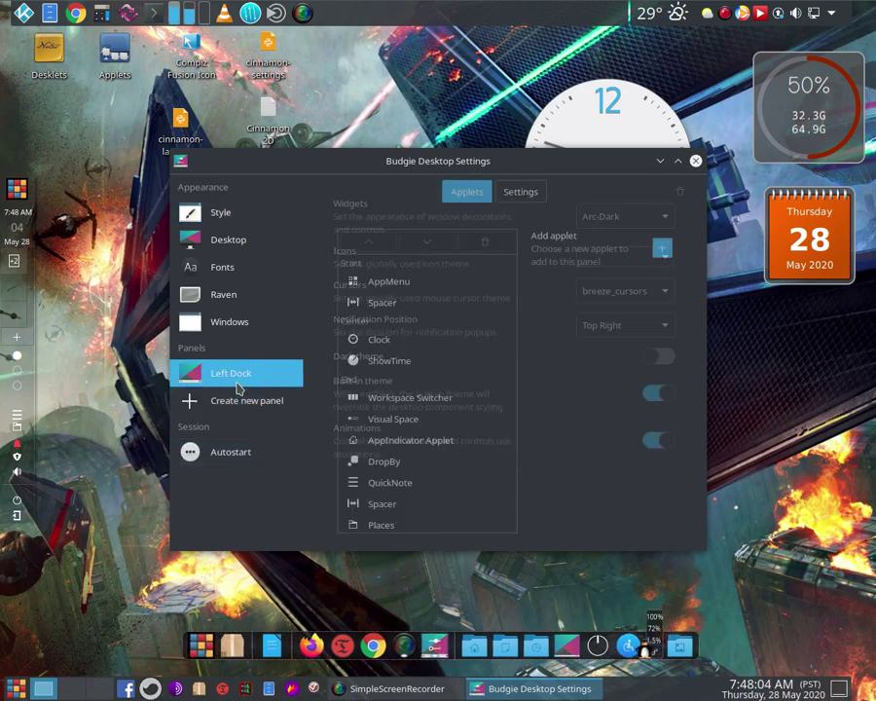
left_click(414, 353)
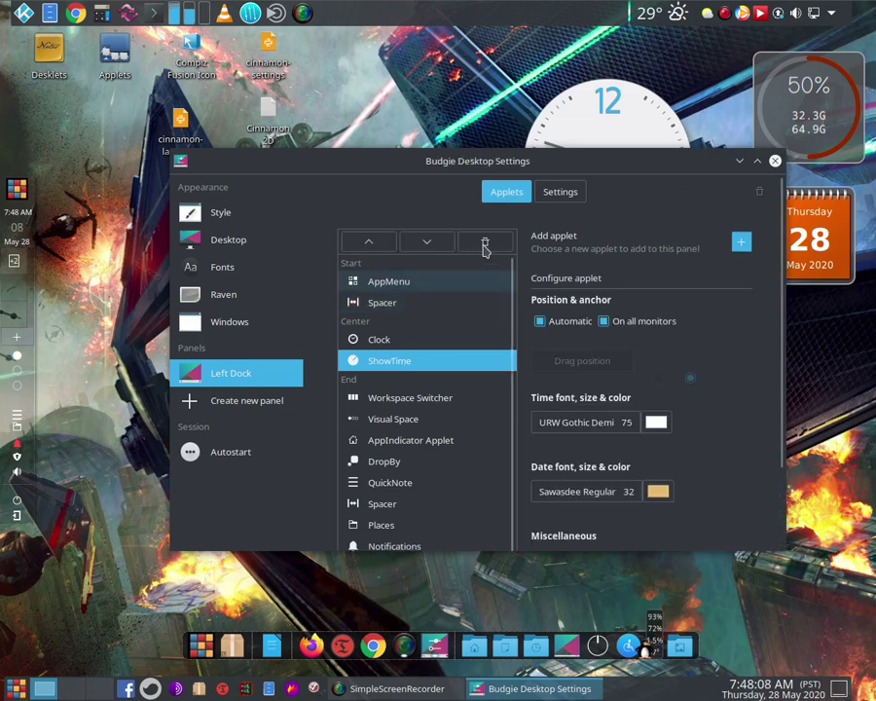
left_click(485, 239)
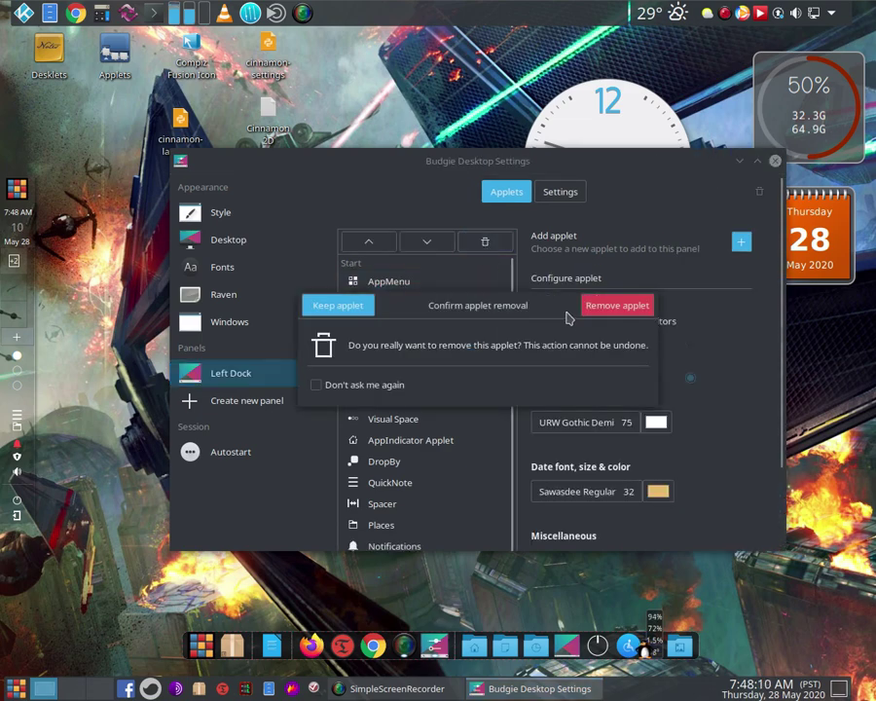
left_click(599, 306)
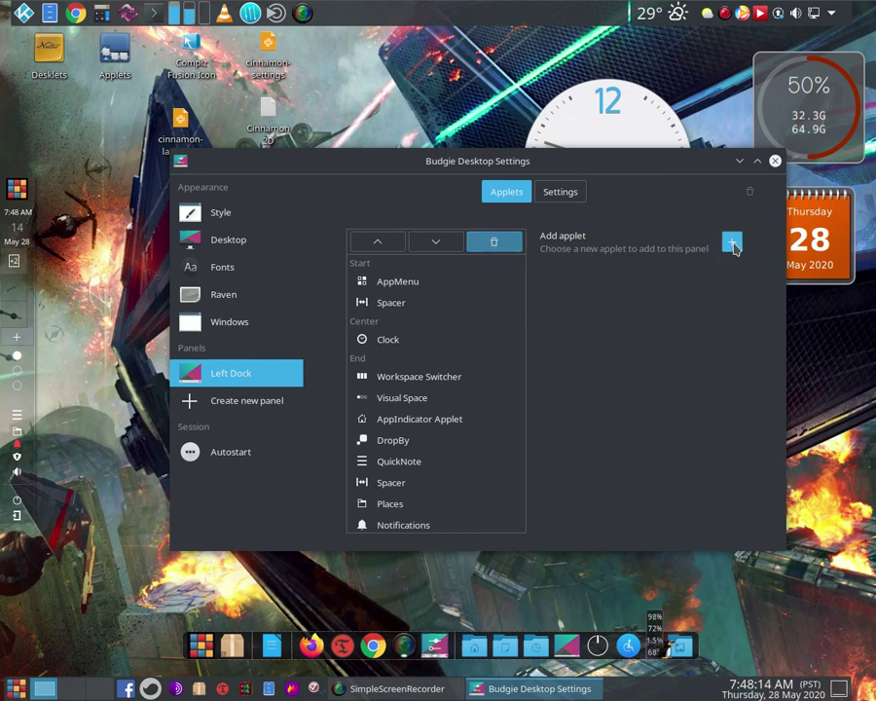
Add the ShowTime applet to the Left Dock panel in Budgie Desktop Settings
left_click(732, 243)
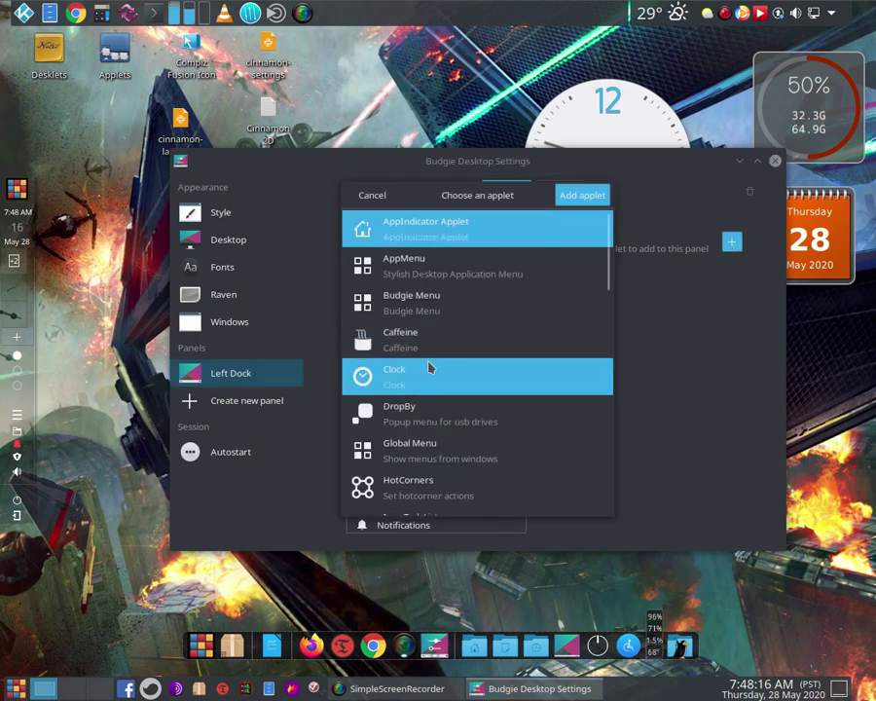
scroll(424, 367, "down", 5)
scroll(428, 366, "down", 7)
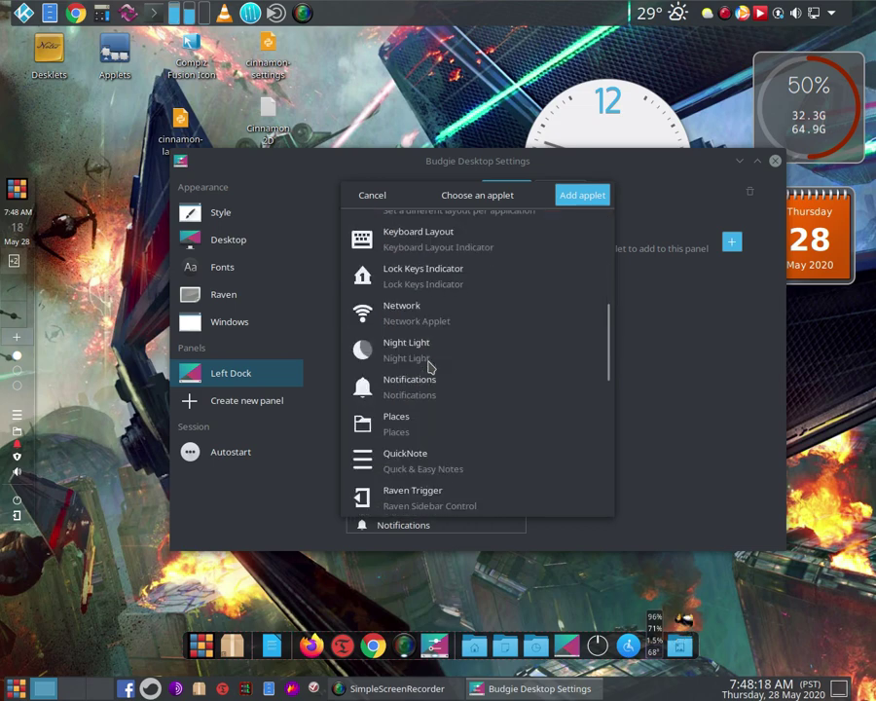
scroll(428, 366, "down", 3)
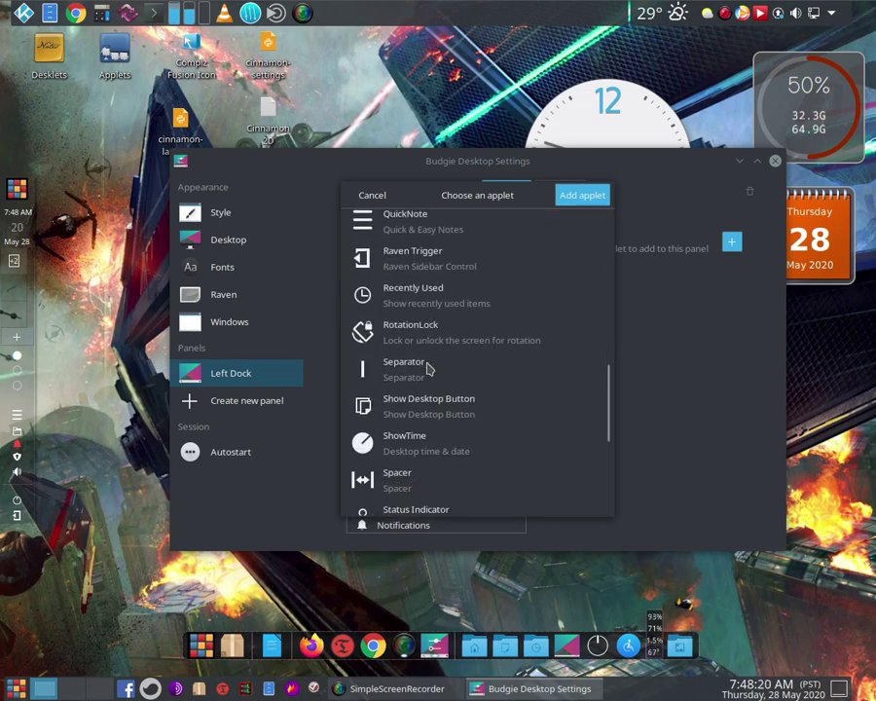
left_click(402, 443)
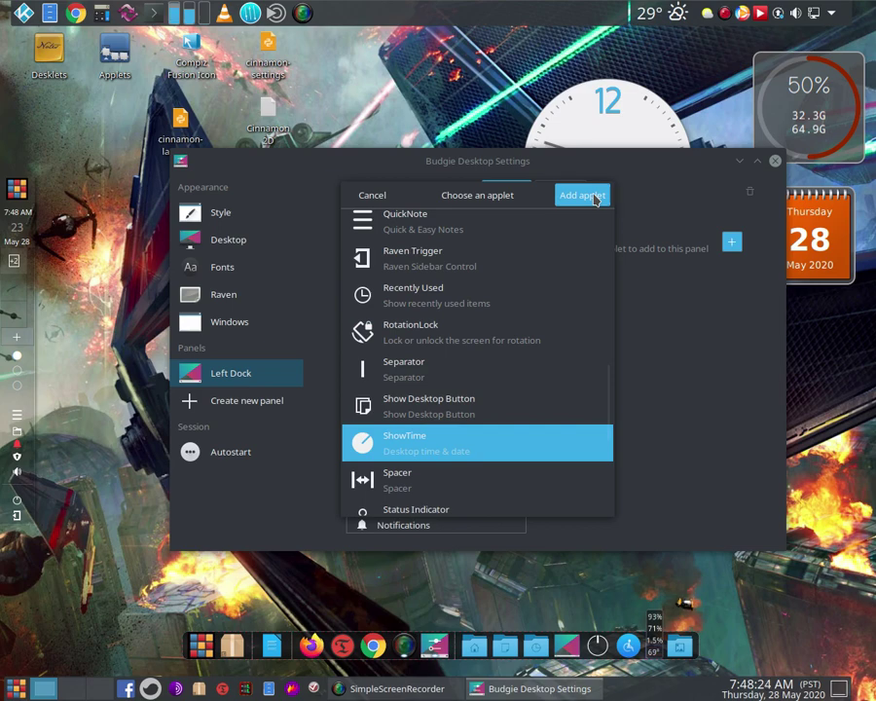
left_click(593, 198)
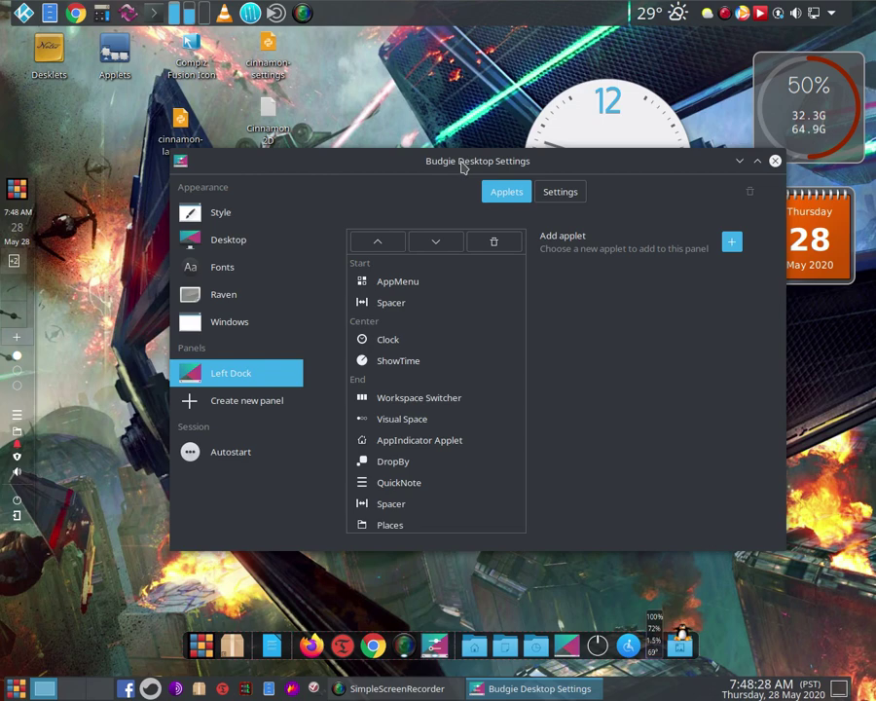
Move the settings window clear of the desktop clock, set the ShowTime applet's linespacing to -26, and close Budgie Desktop Settings
left_click_drag(463, 167, 338, 83)
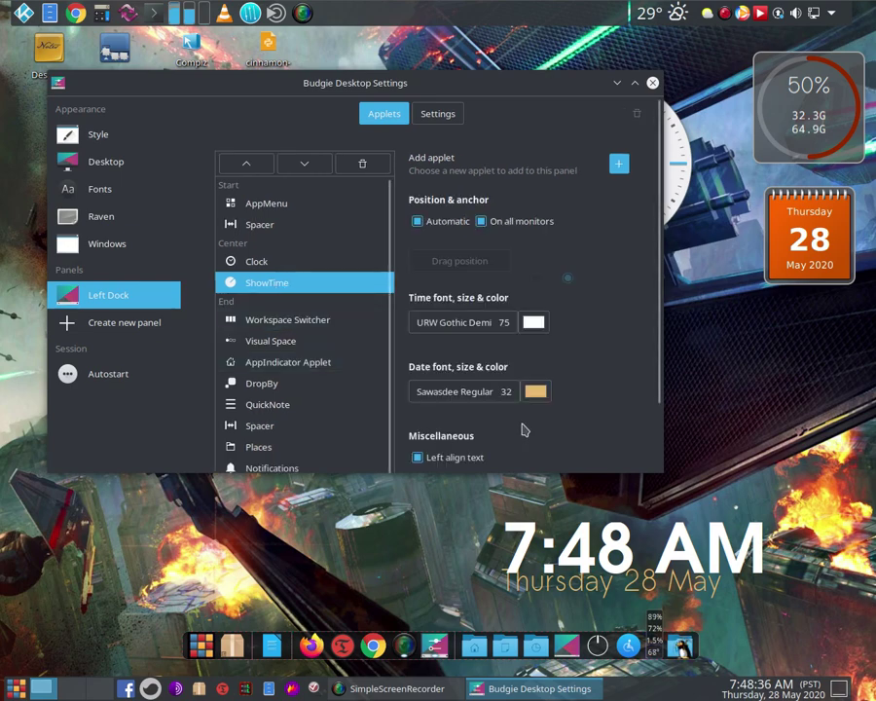
scroll(521, 426, "down", 2)
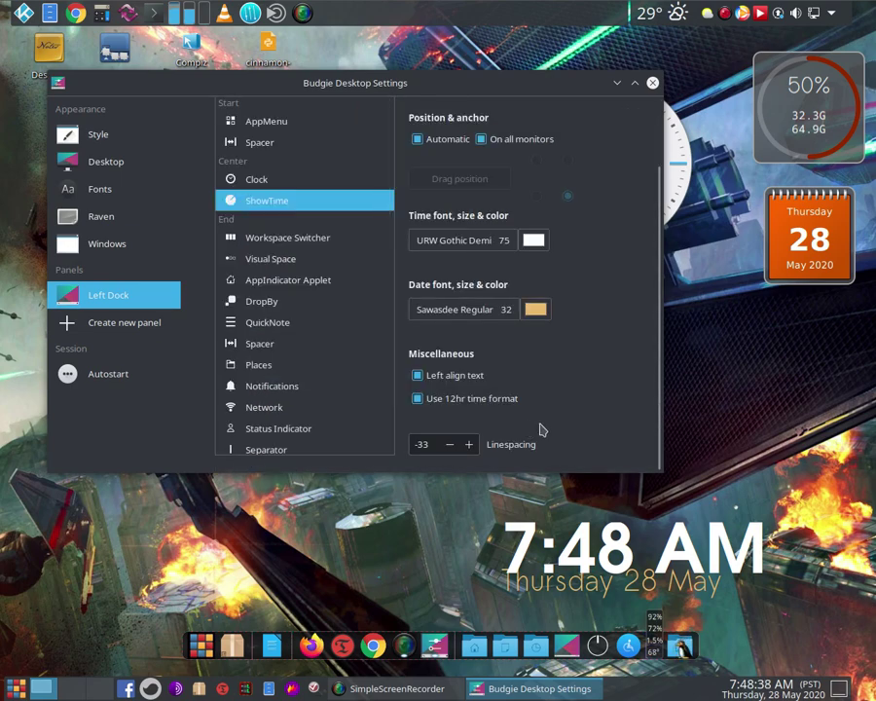
left_click(470, 446)
left_click_drag(470, 446, 471, 448)
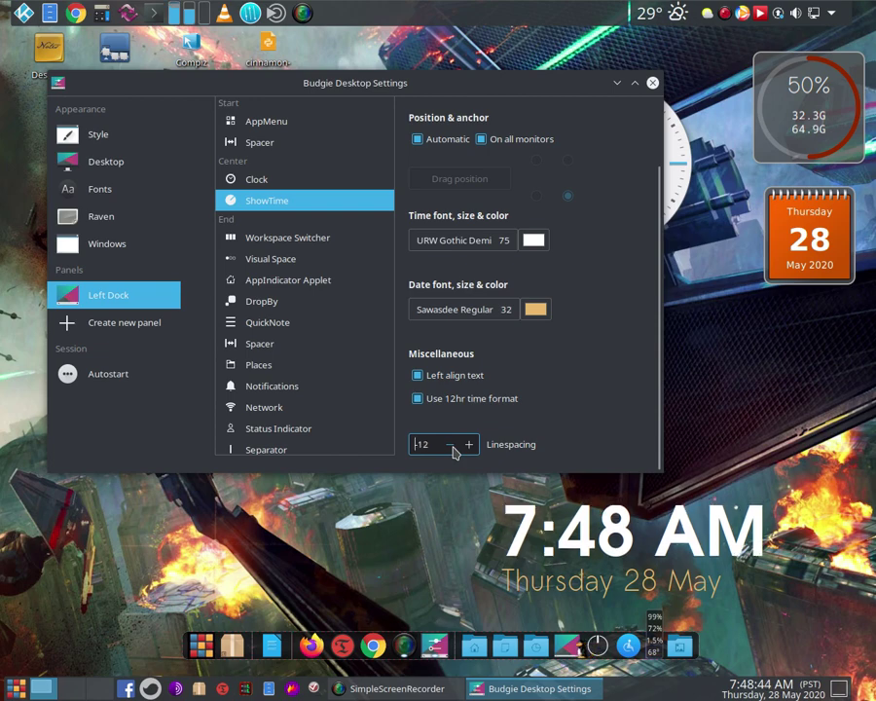
left_click(450, 444)
left_click(450, 445)
left_click(450, 445)
left_click(451, 444)
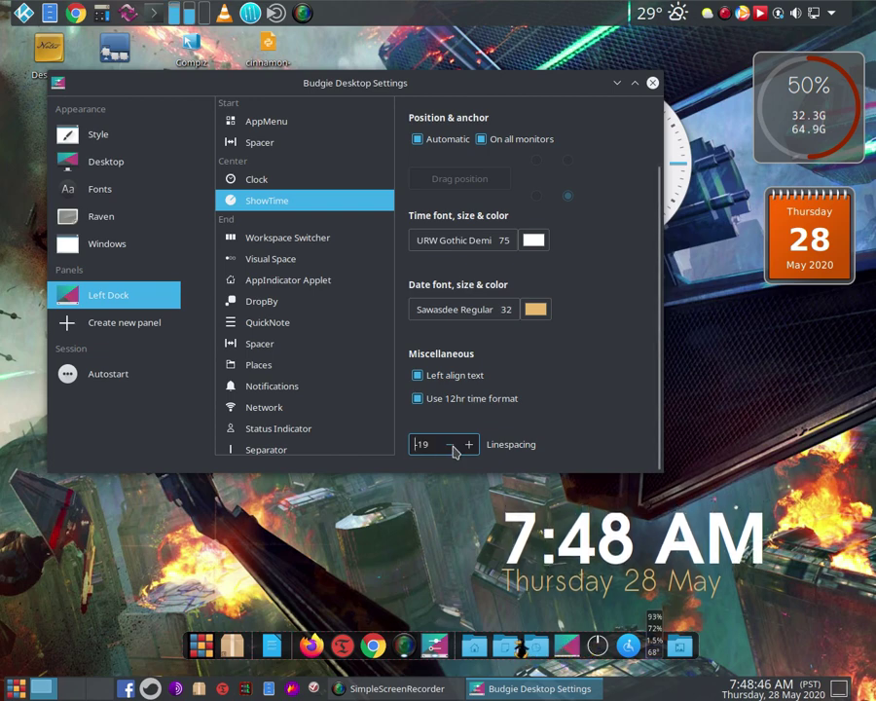
left_click_drag(452, 448, 471, 452)
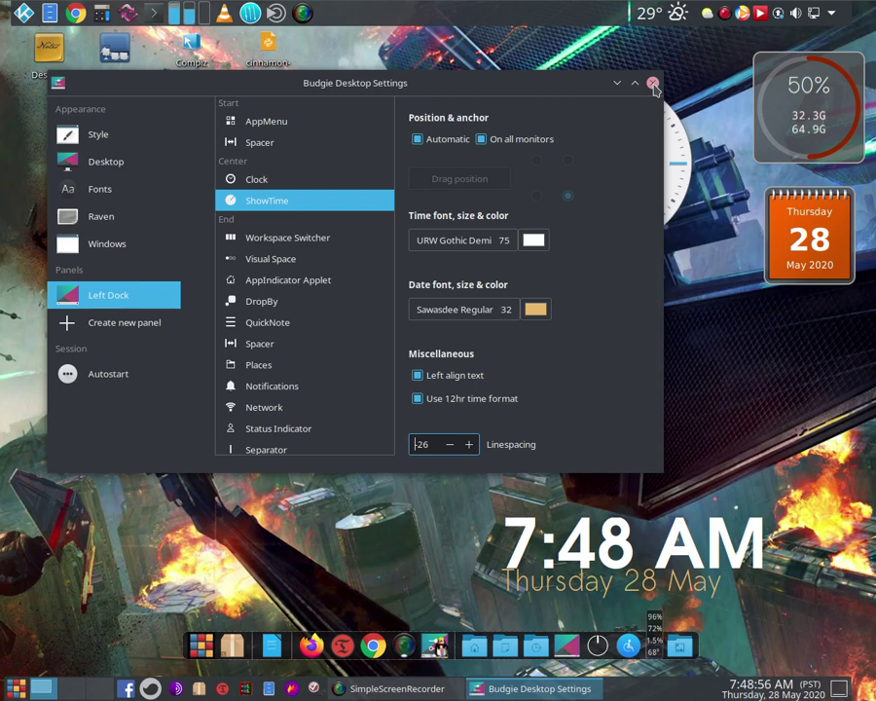
left_click(652, 83)
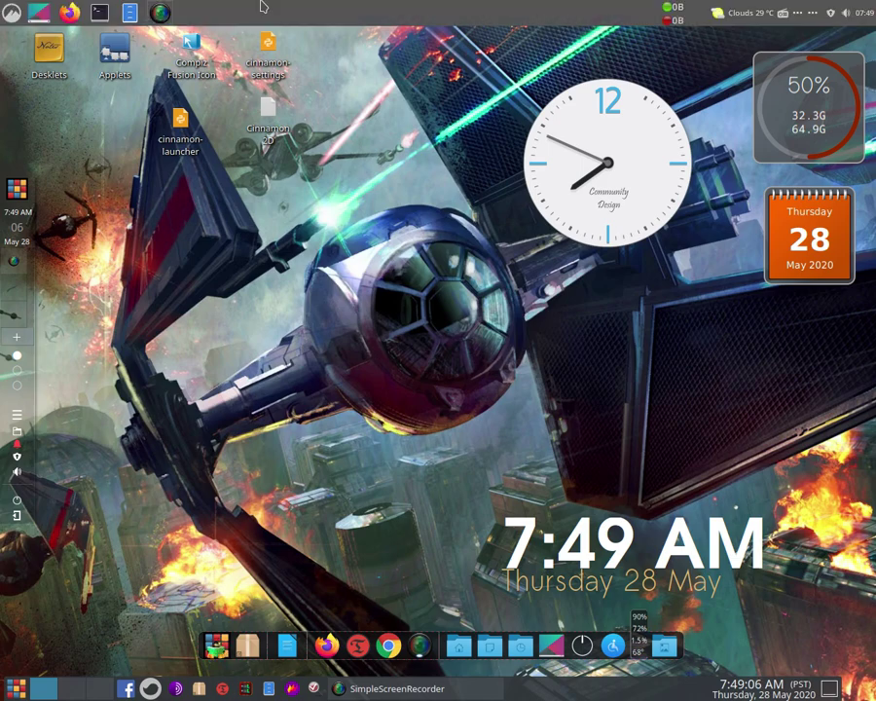
left_click(743, 17)
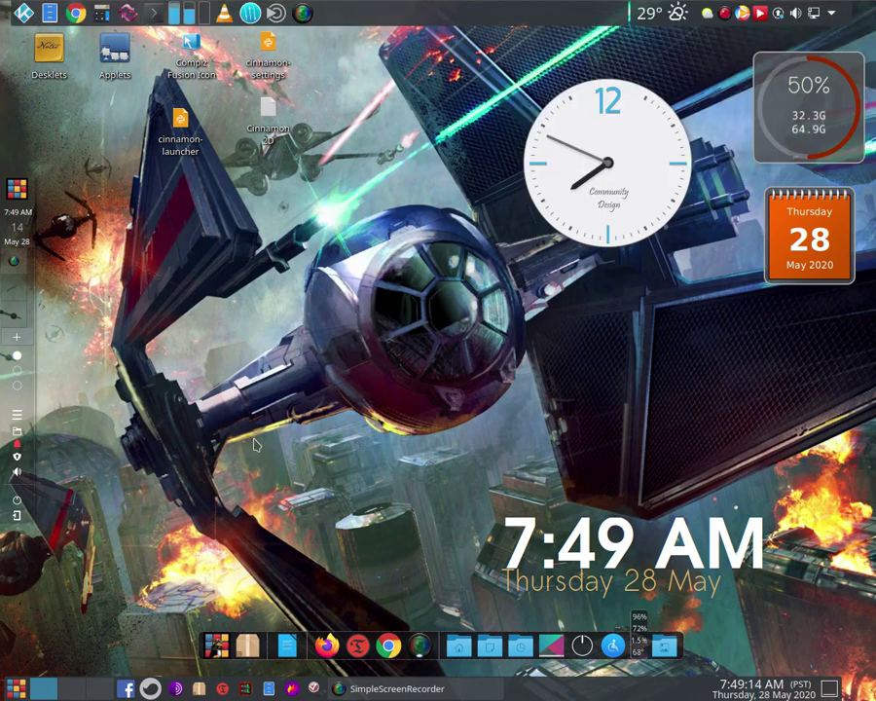
Search the Plasma application launcher for "about", view the System Information module's software and hardware details, and close it
left_click(15, 688)
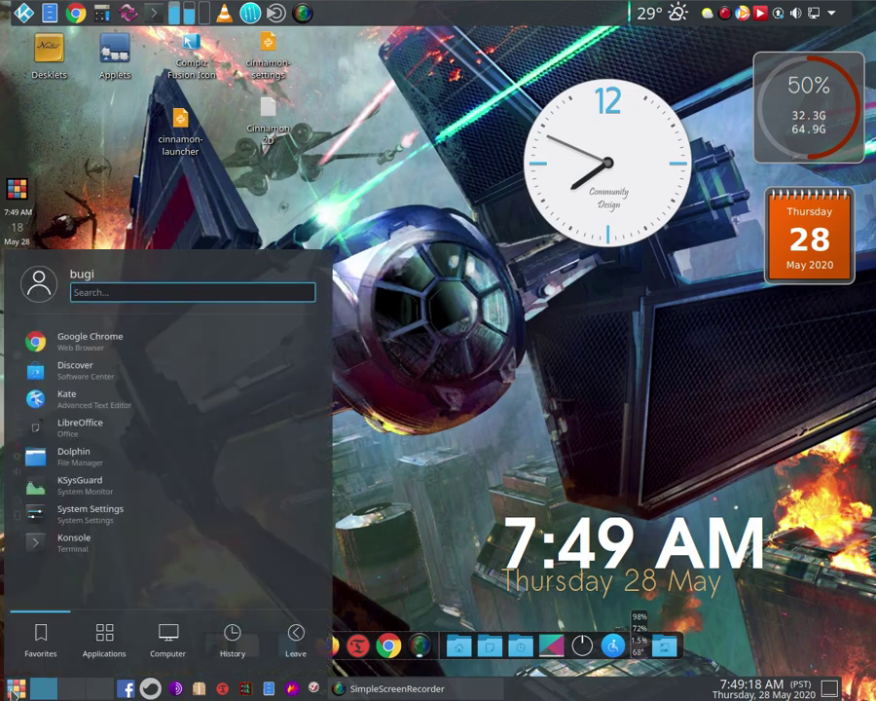
type("ab")
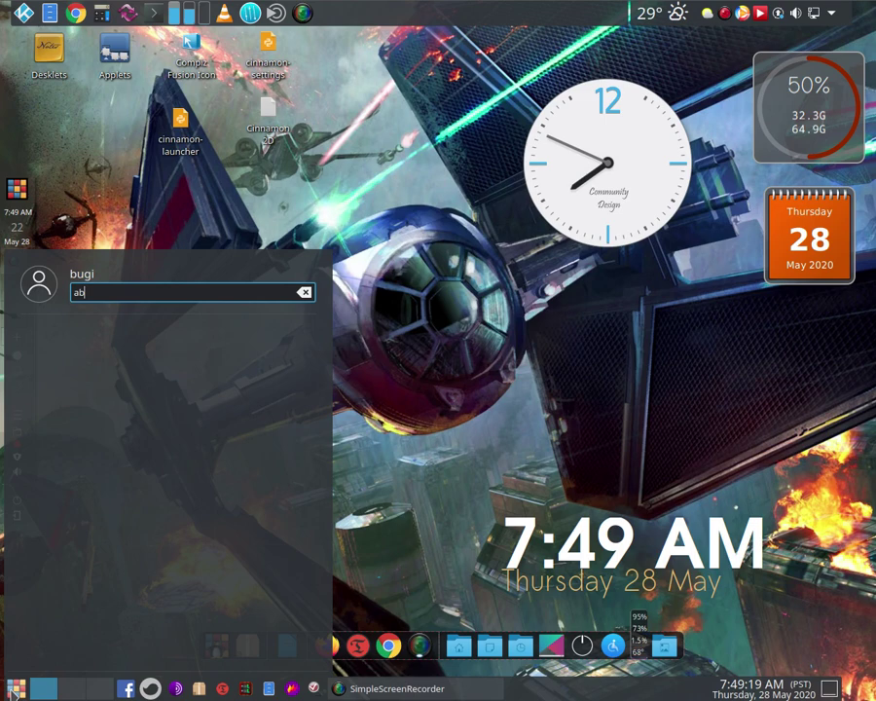
type("out")
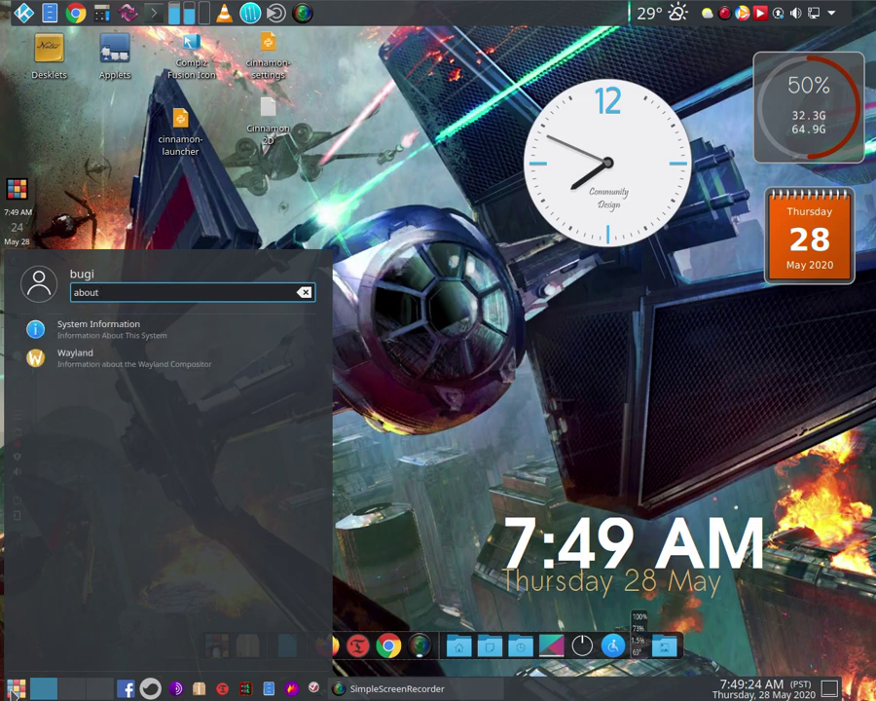
left_click(53, 329)
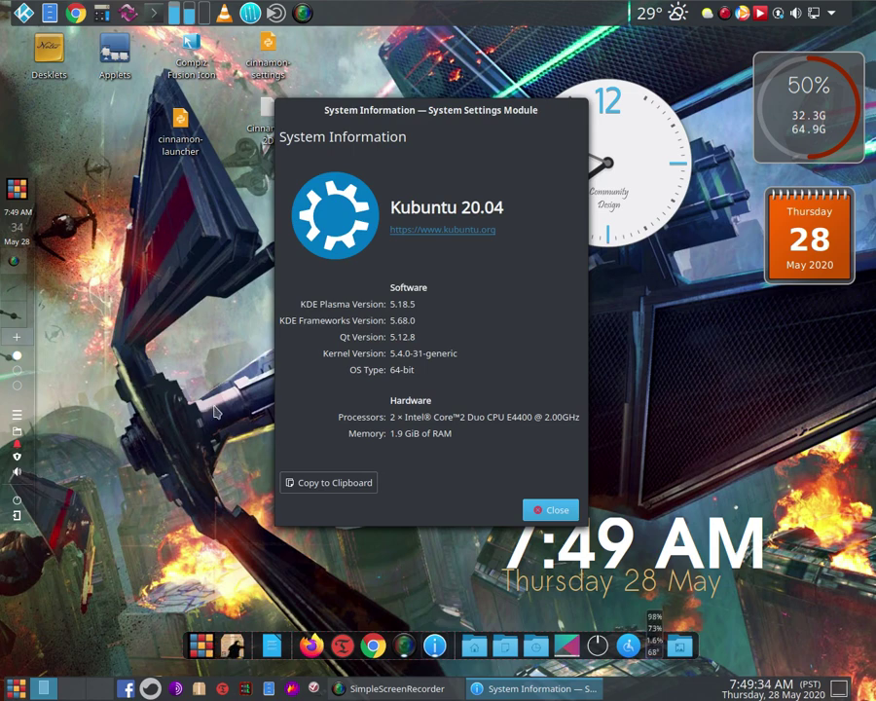
left_click_drag(389, 111, 338, 107)
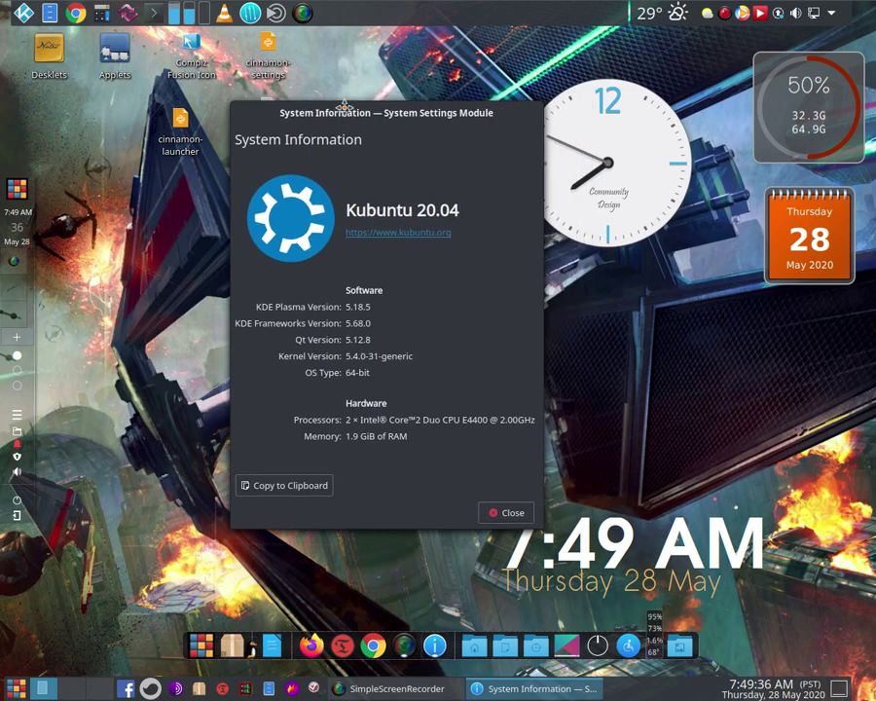
left_click(498, 517)
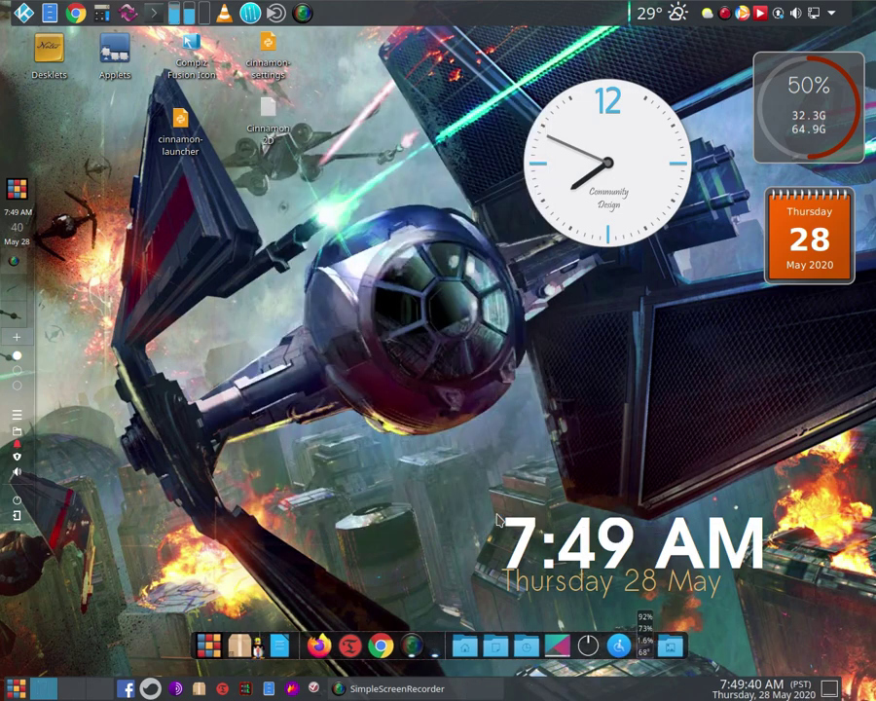